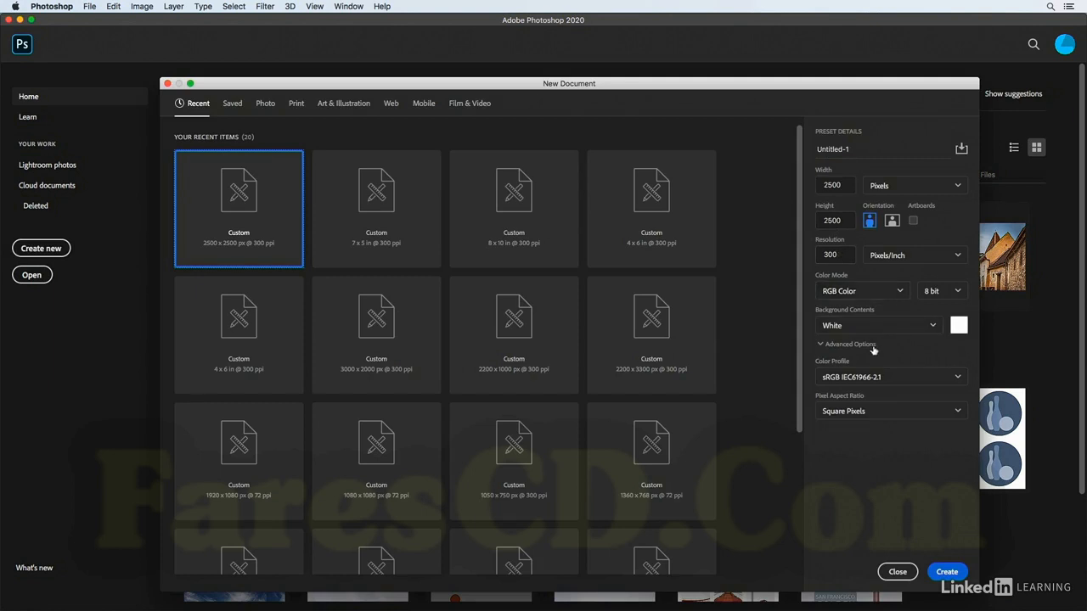
# - Create a white 2500 × 2500 px document at 300 ppi and set the Custom Shape Tool to draw pixels
pyautogui.click(946, 571)
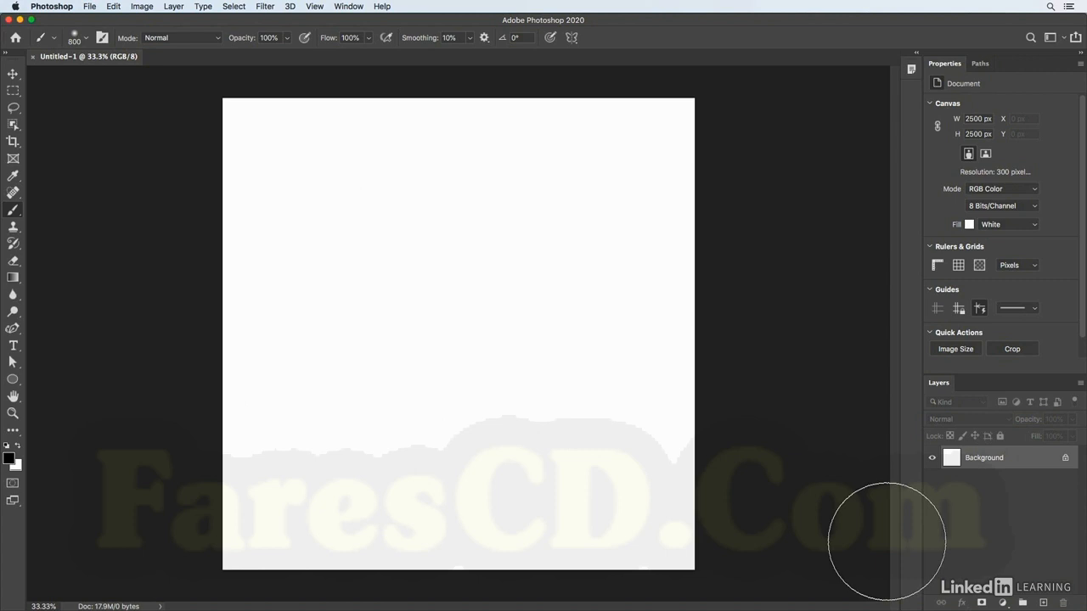
pyautogui.press('u')
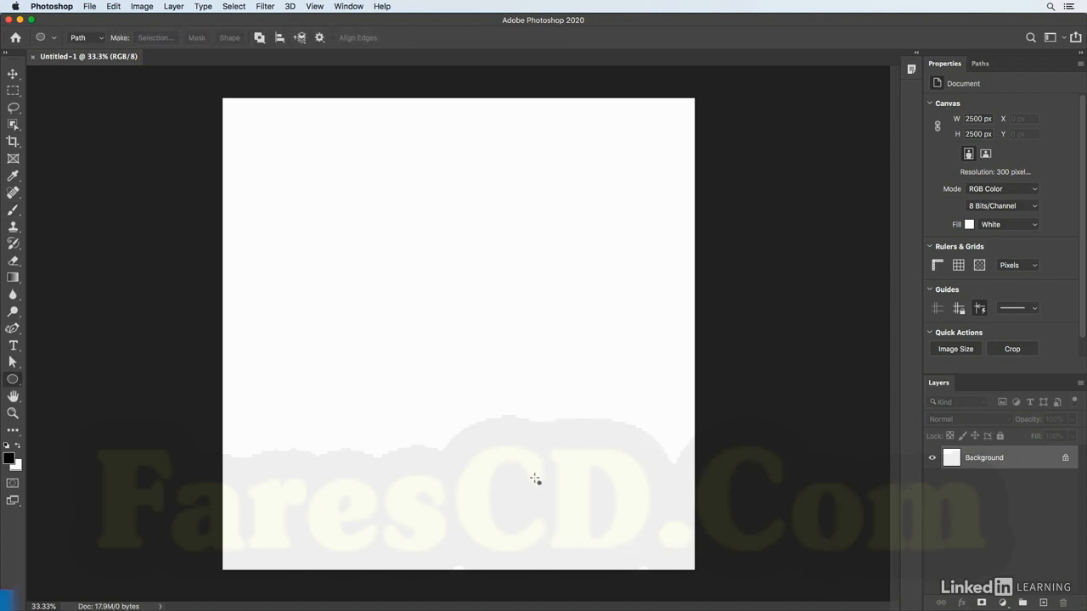
pyautogui.click(14, 381)
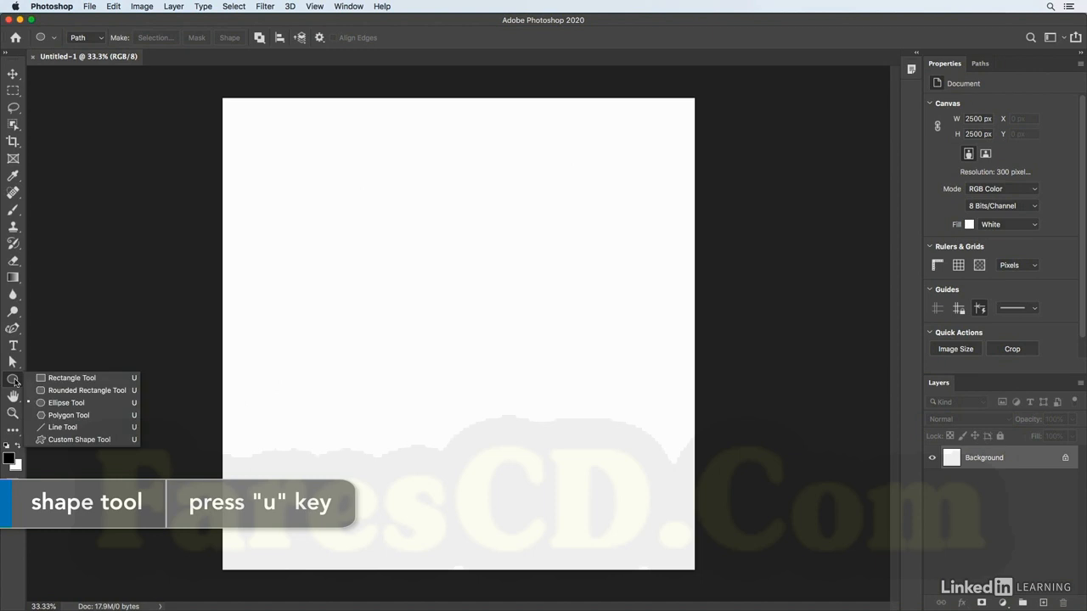
pyautogui.click(98, 440)
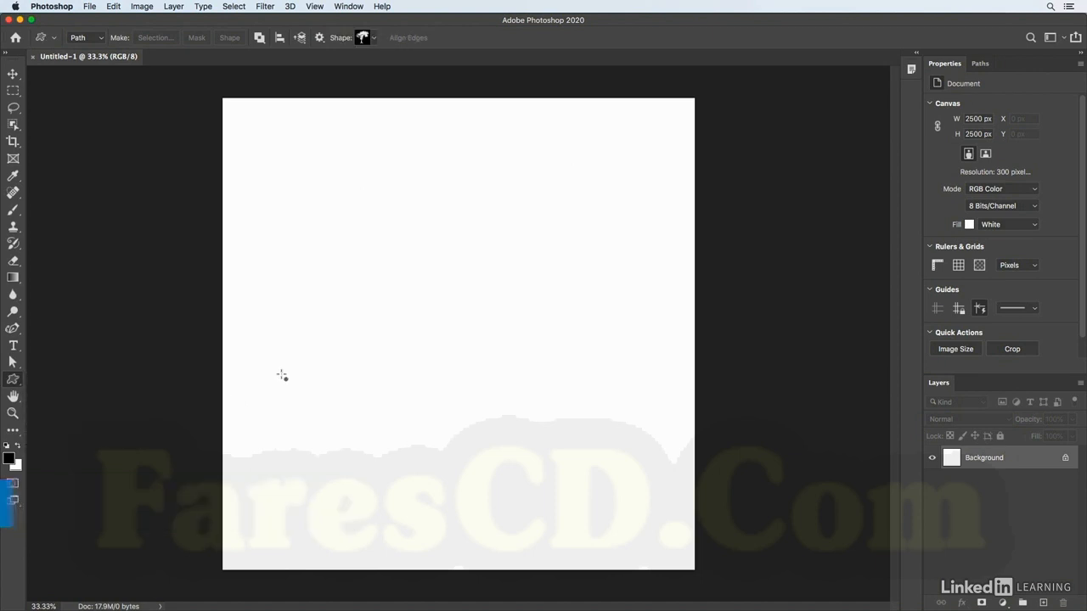
pyautogui.click(101, 39)
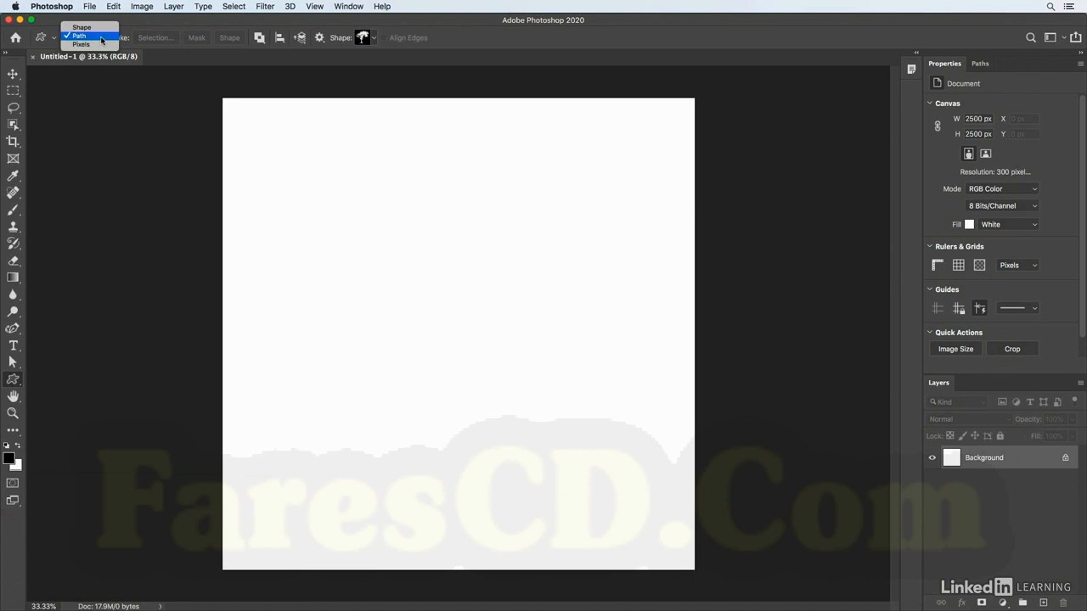
pyautogui.click(102, 44)
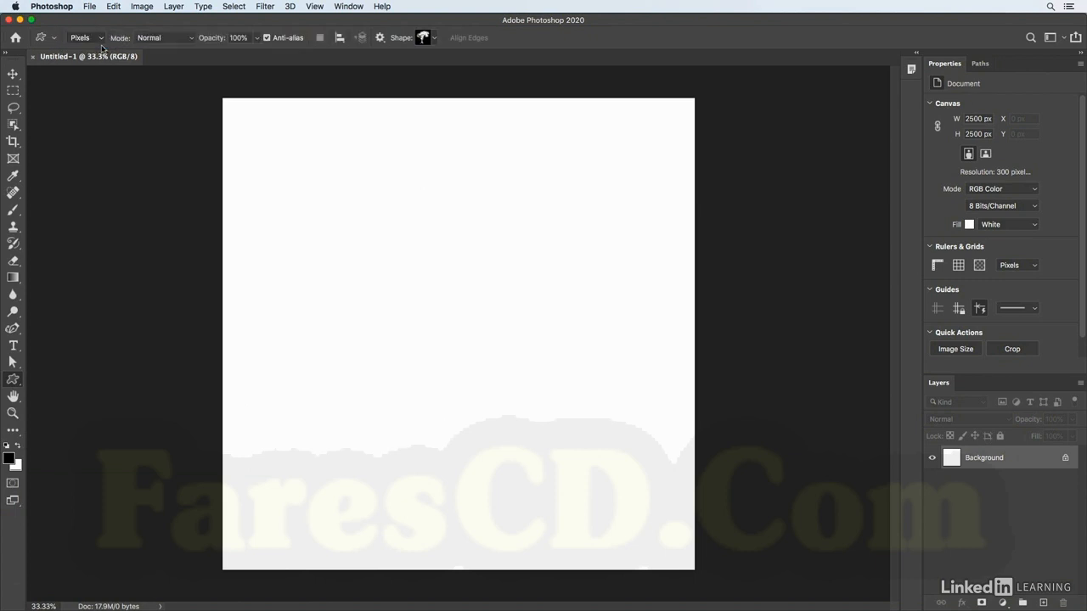
# - Choose the thin circle frame from the Shapes group of Legacy Shapes and More as the custom shape
pyautogui.click(435, 38)
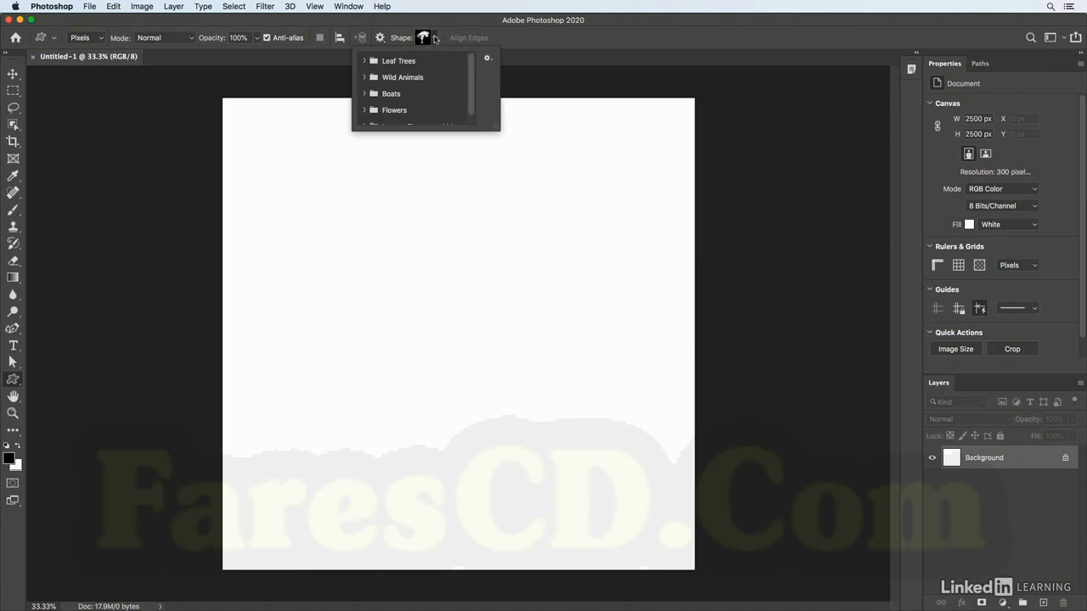
pyautogui.click(490, 58)
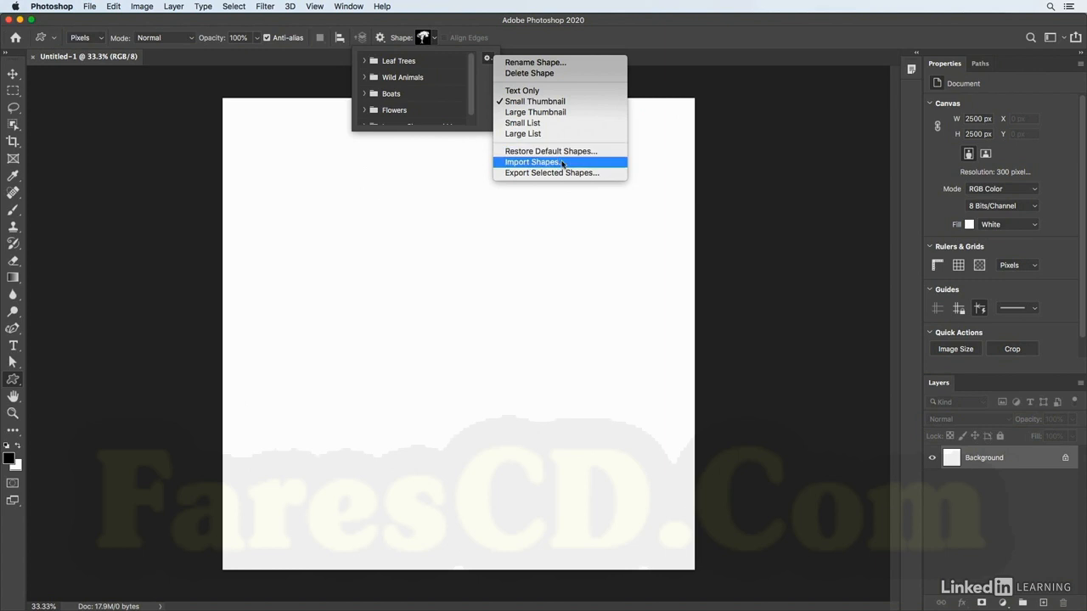
pyautogui.click(467, 99)
pyautogui.scroll(-1, 467, 100)
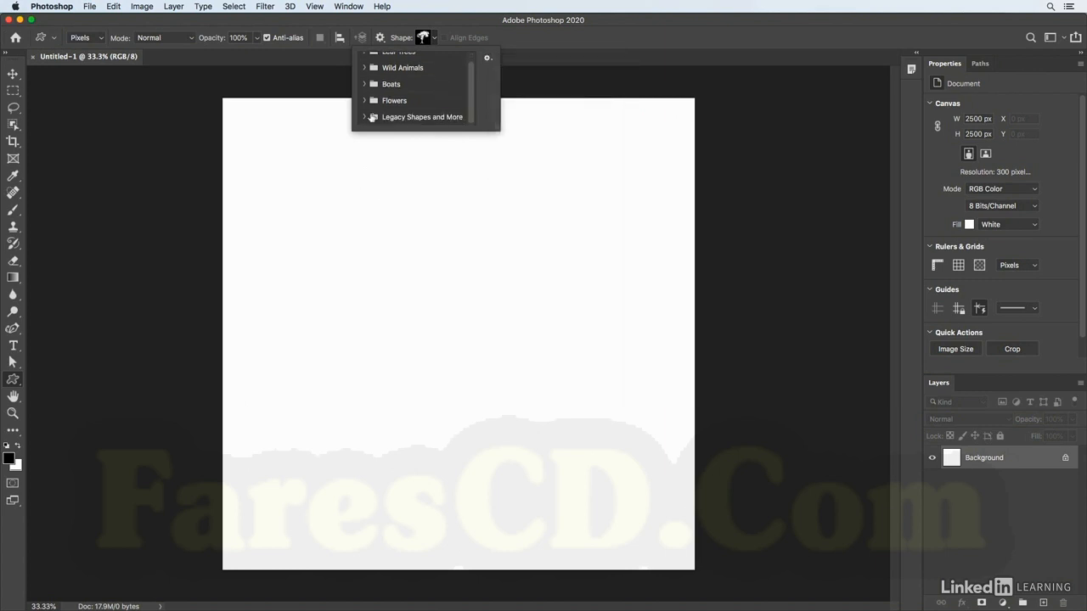
pyautogui.click(364, 117)
pyautogui.click(376, 120)
pyautogui.scroll(-5, 398, 116)
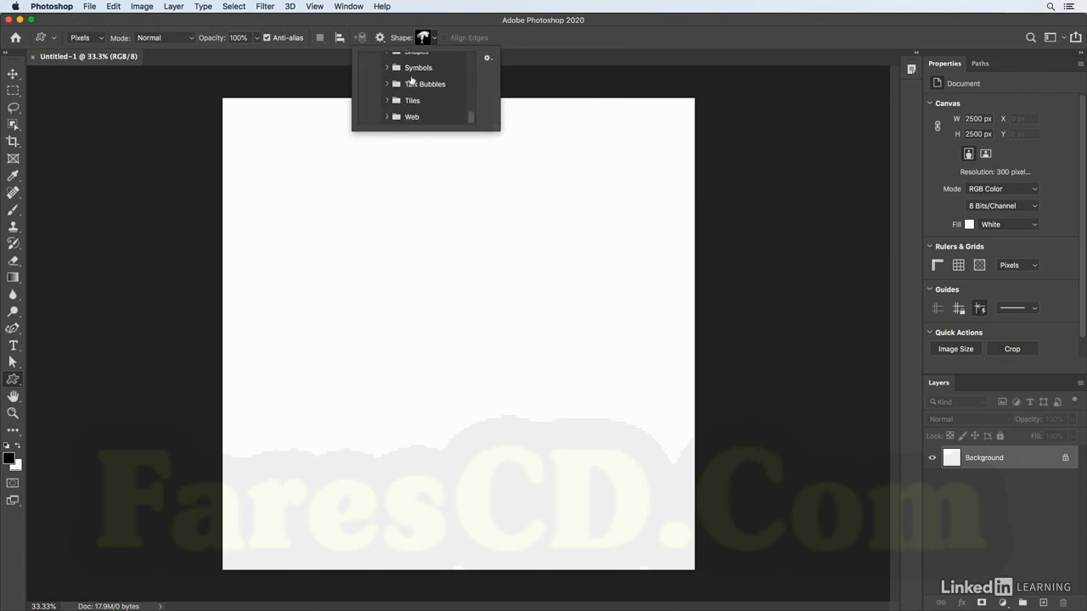
pyautogui.click(387, 57)
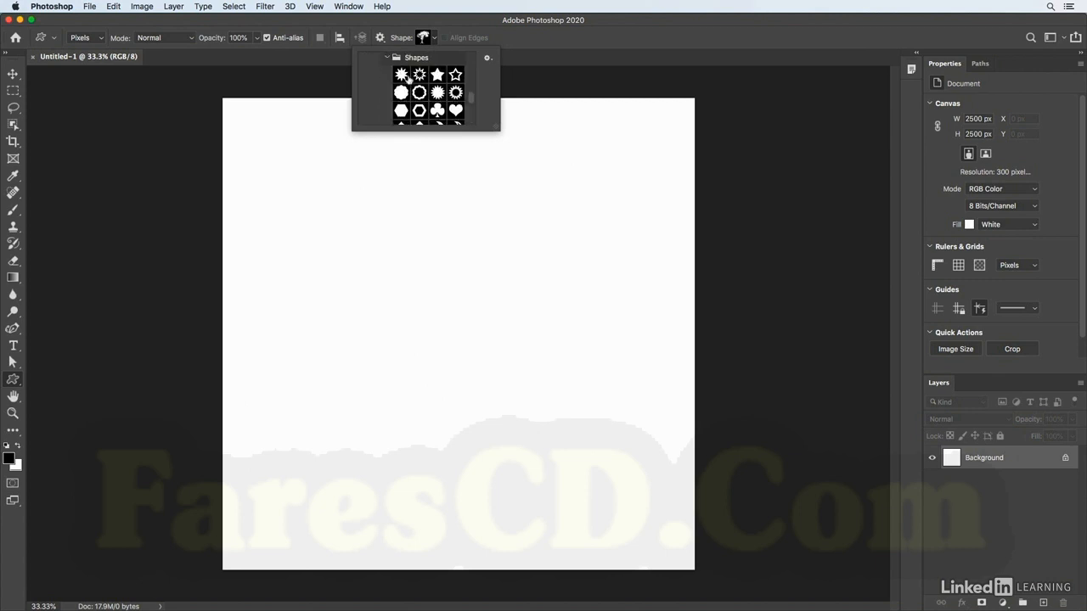
pyautogui.scroll(-5, 429, 102)
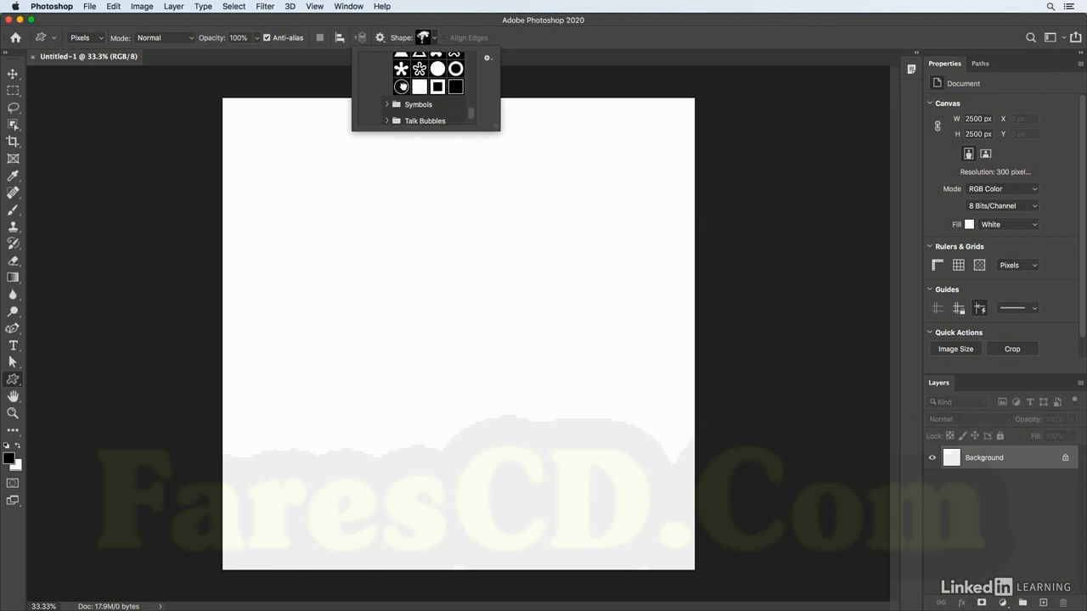
pyautogui.click(401, 86)
pyautogui.doubleClick(402, 87)
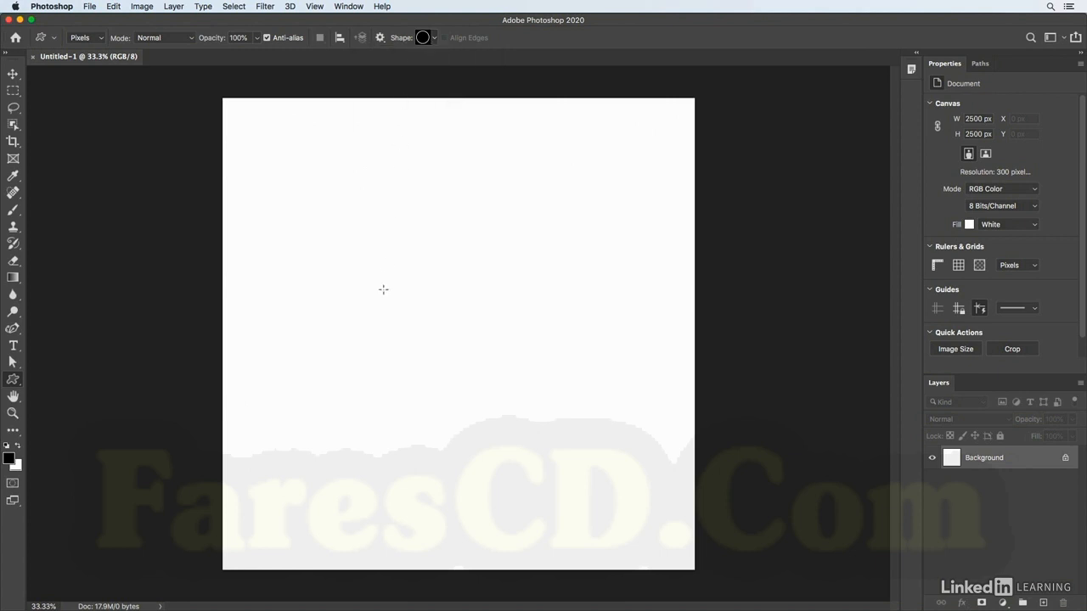
# - Draw a black circular frame about 2380 px across with default colors, centered and nearly filling the canvas
pyautogui.press('d')
pyautogui.moveTo(232, 107); pyautogui.dragTo(764, 558)
pyautogui.press('shift')
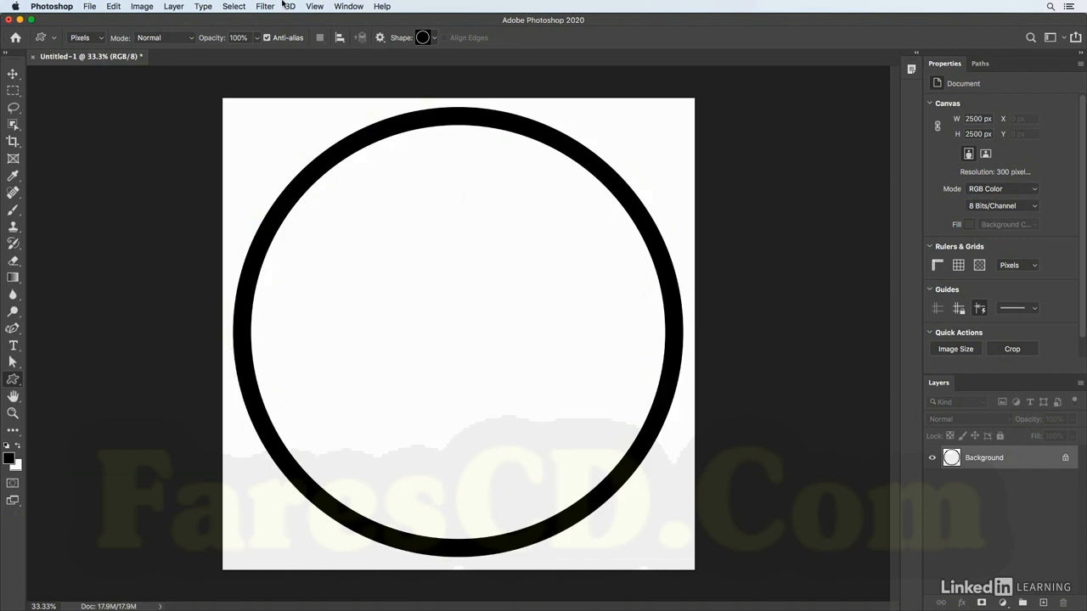
# - Select the whole canvas and define it as a brush preset named "circle frame"
pyautogui.click(235, 7)
pyautogui.click(233, 26)
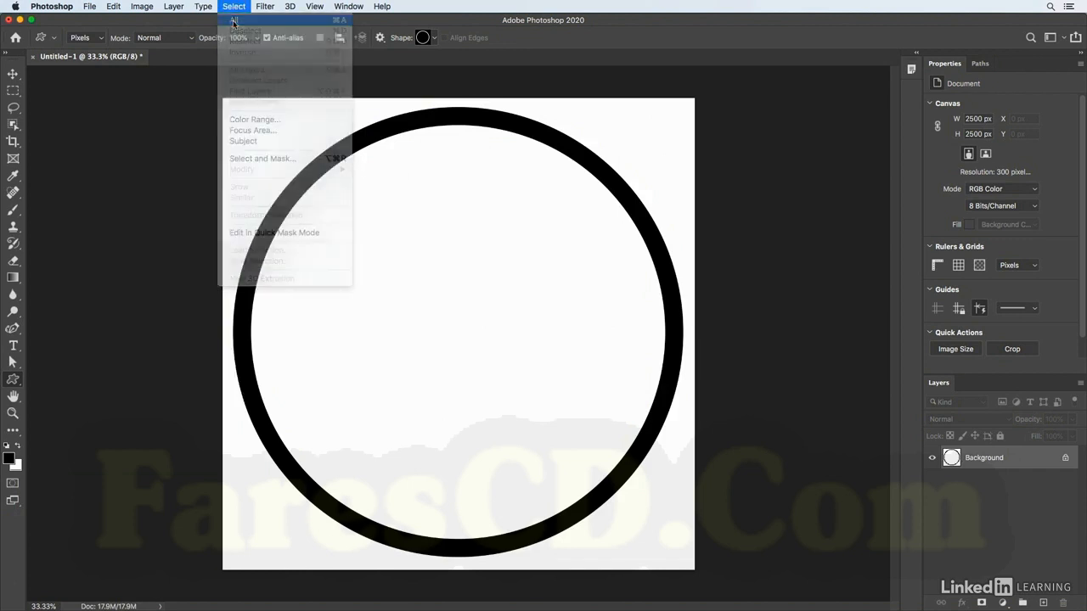
pyautogui.click(114, 7)
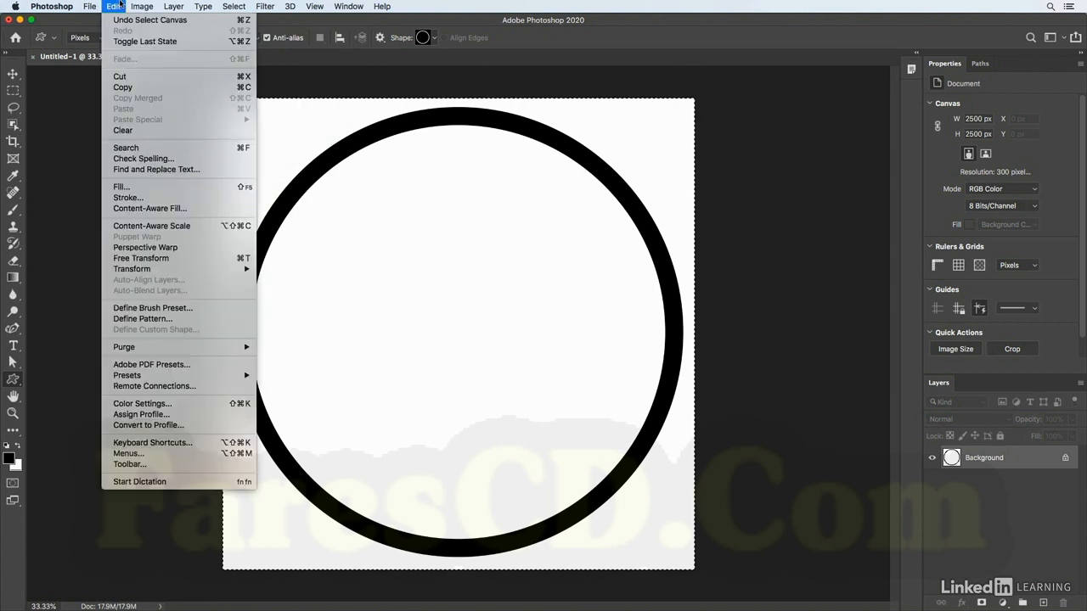
pyautogui.click(146, 308)
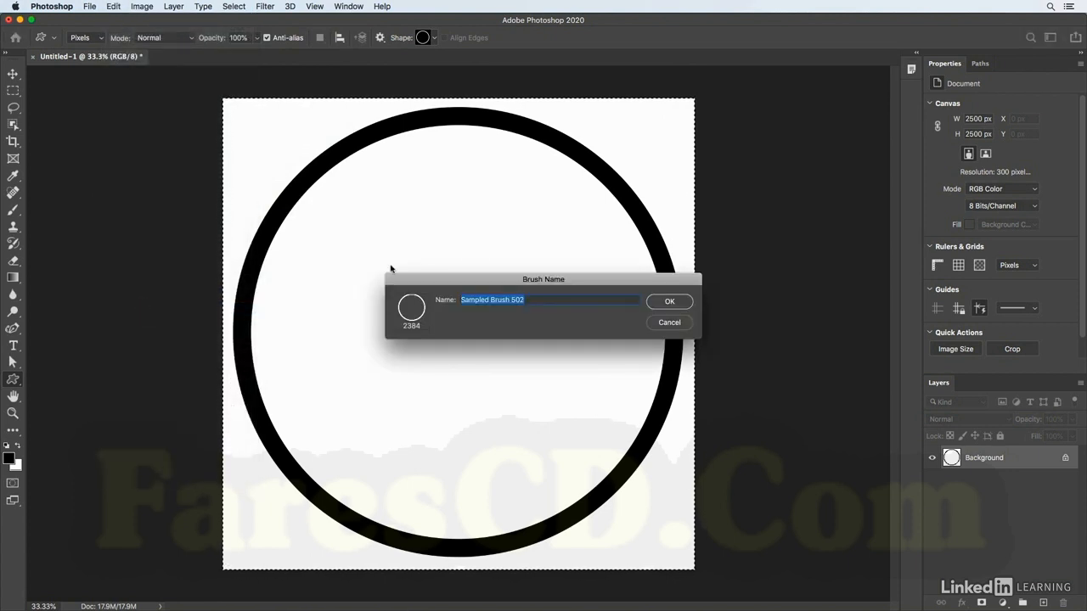
pyautogui.write('circle frame')
pyautogui.press('Return')
# - Prepare a blank painting surface for the Brush tool with a new layer, the Background layer hidden and the selection cleared
pyautogui.press('b')
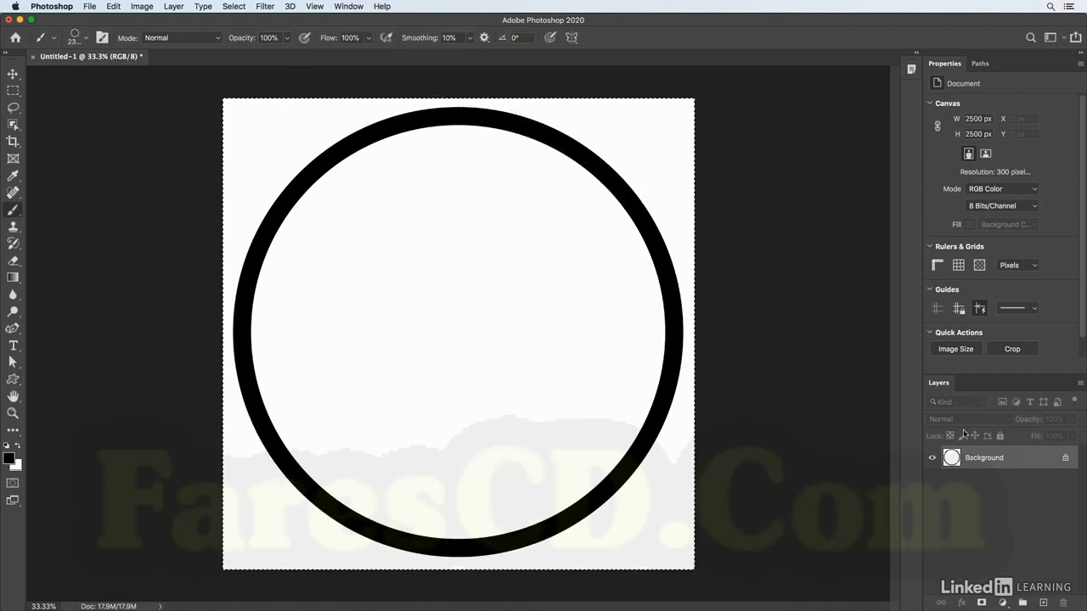
pyautogui.click(1043, 603)
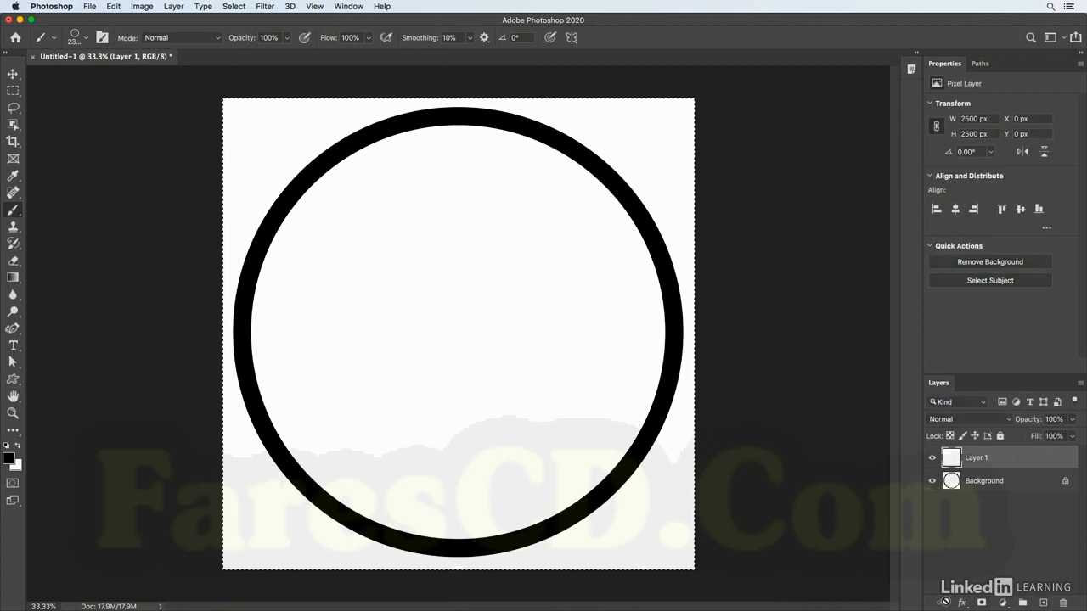
pyautogui.click(933, 480)
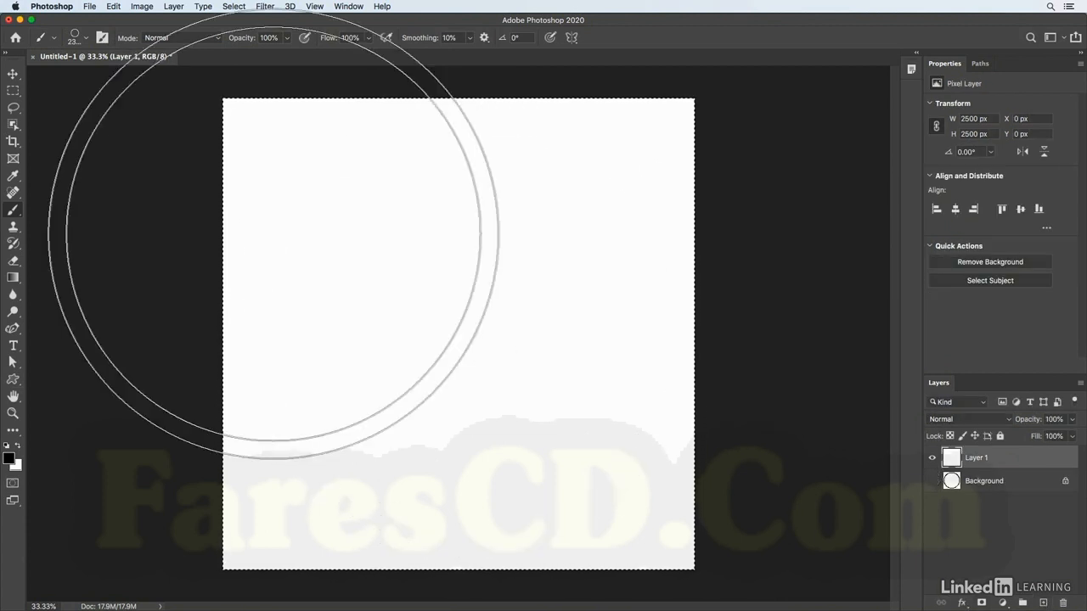
pyautogui.click(240, 6)
pyautogui.click(249, 31)
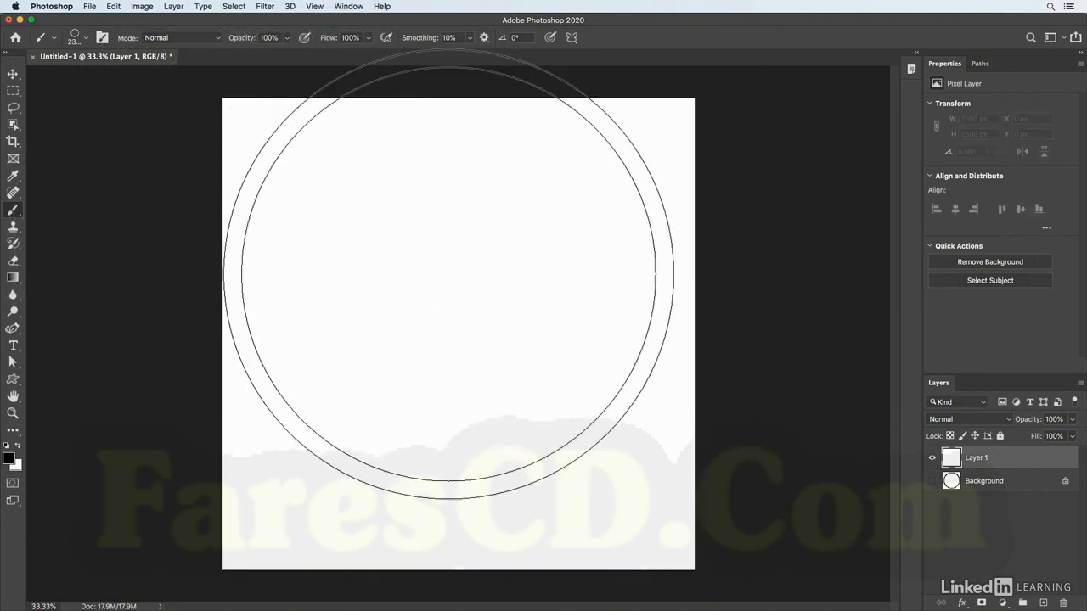
# - Stamp the full-size circle frame brush once in the middle of the canvas and undo the stamp
pyautogui.click(461, 334)
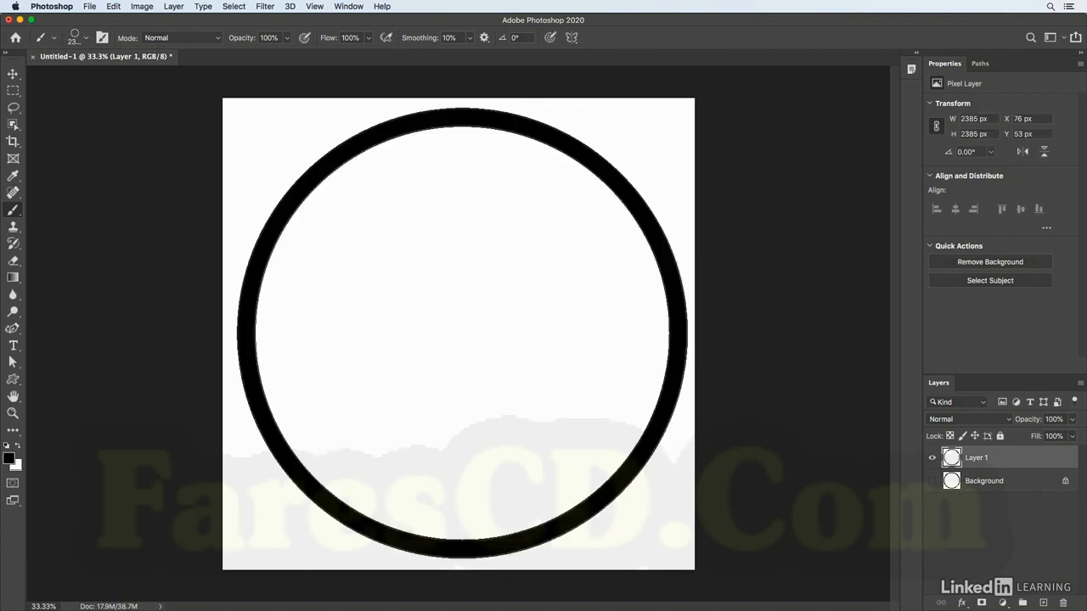
pyautogui.press('super+z')
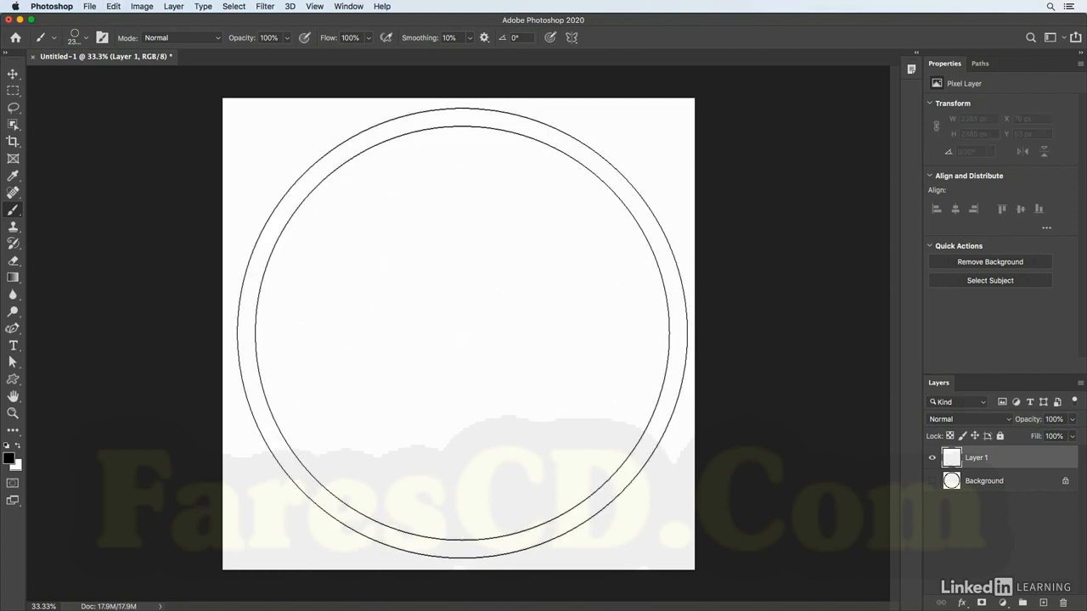
# - Find the circle frame preset among the saved brushes and return to its brush tip settings
pyautogui.click(102, 38)
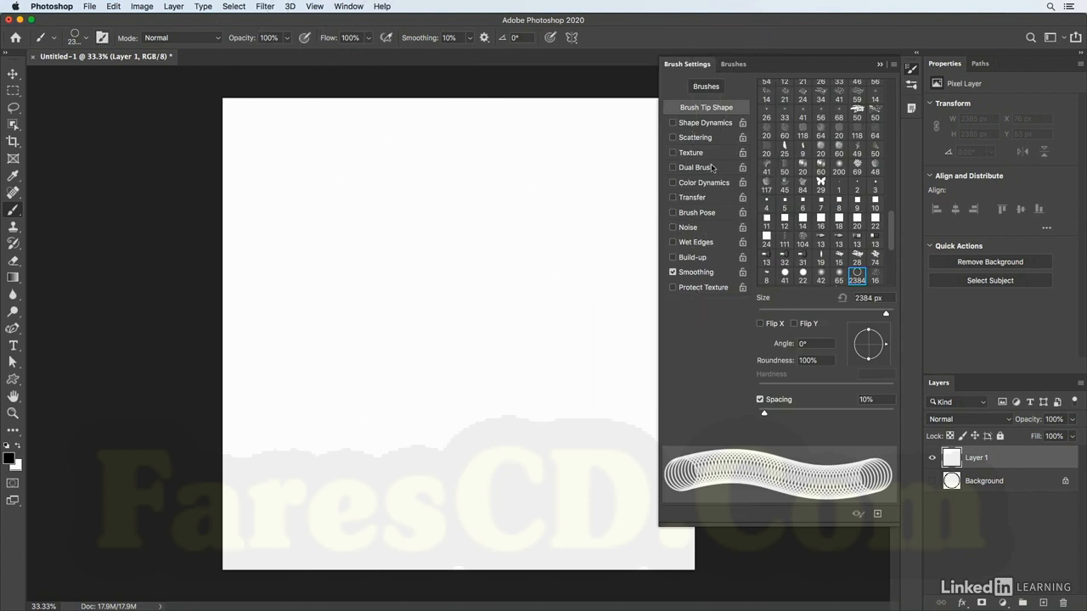
pyautogui.click(361, 5)
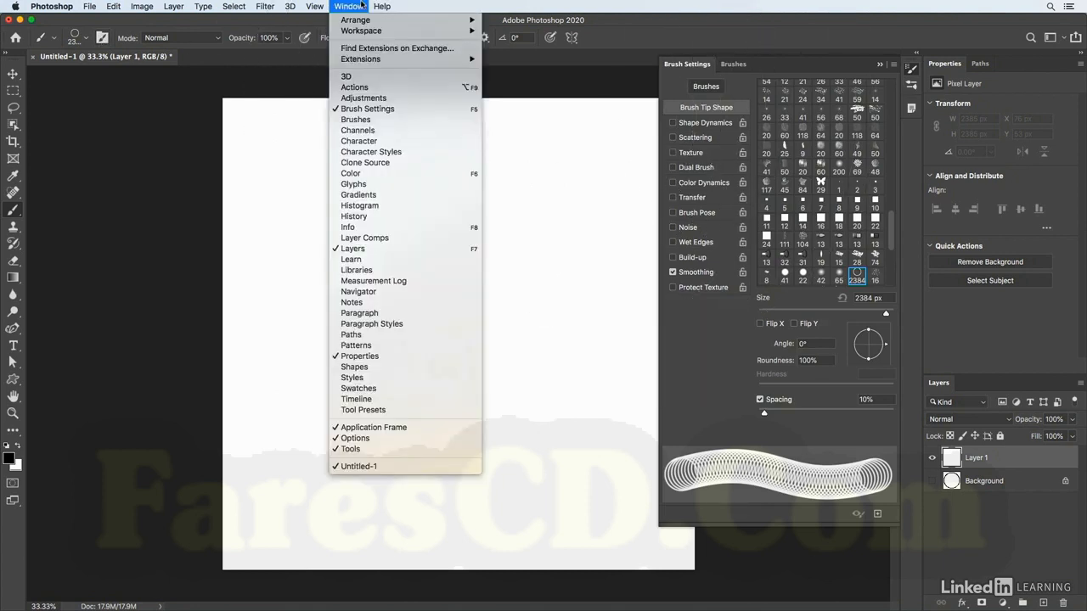
pyautogui.click(401, 119)
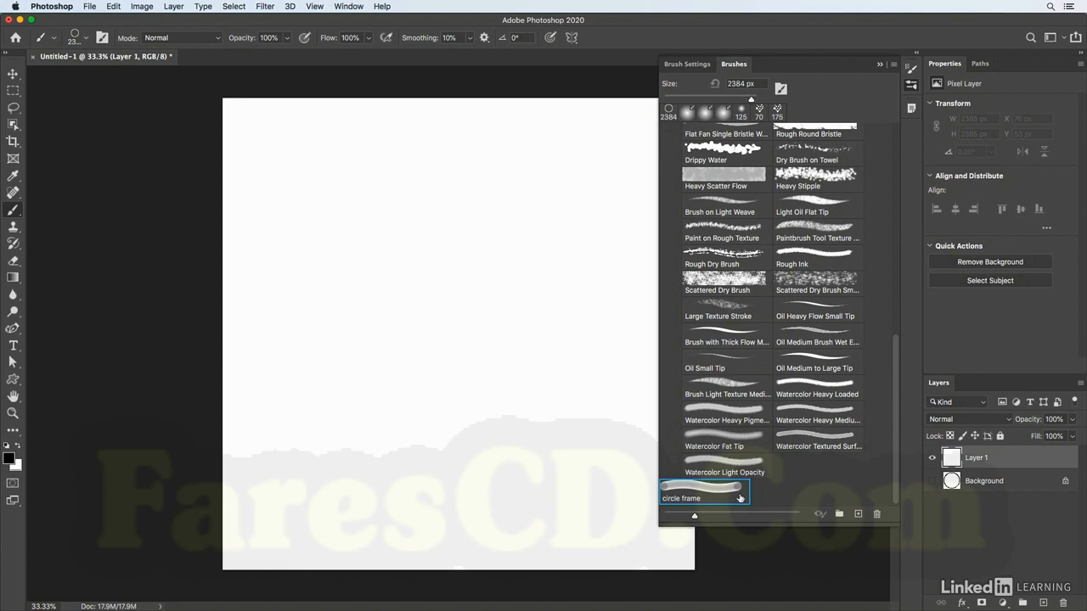
pyautogui.click(688, 65)
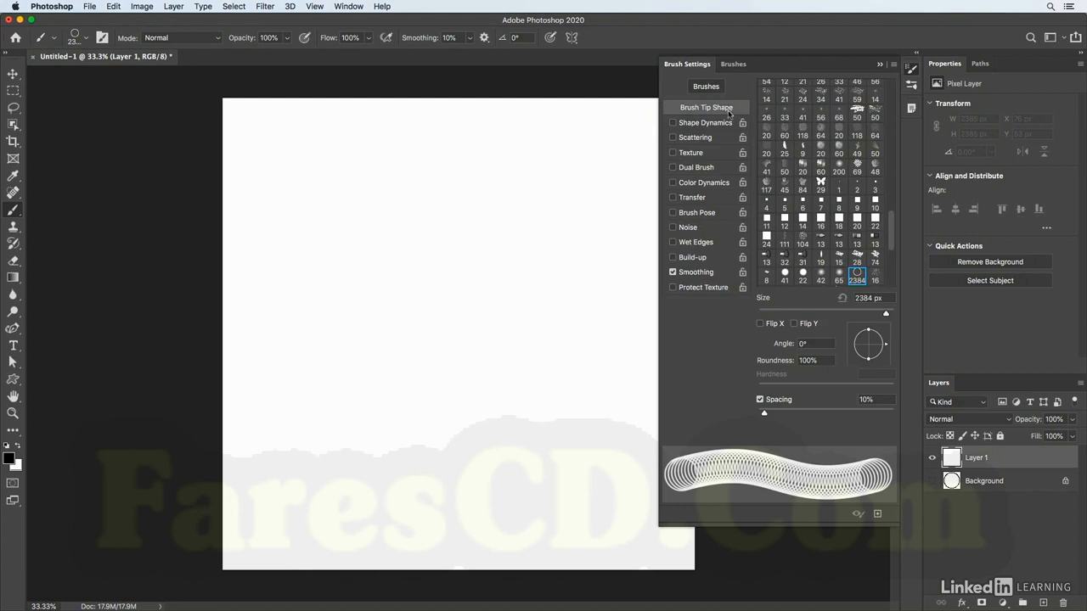
# - Paint two wavy vertical strokes on the canvas with the brush at 100 px, setting spacing to 38% for the second
pyautogui.moveTo(886, 316); pyautogui.dragTo(825, 315)
pyautogui.moveTo(256, 121)
pyautogui.mouseDown()
pyautogui.moveTo(258, 176)
pyautogui.moveTo(264, 316)
pyautogui.mouseUp()
pyautogui.moveTo(764, 413); pyautogui.dragTo(783, 415)
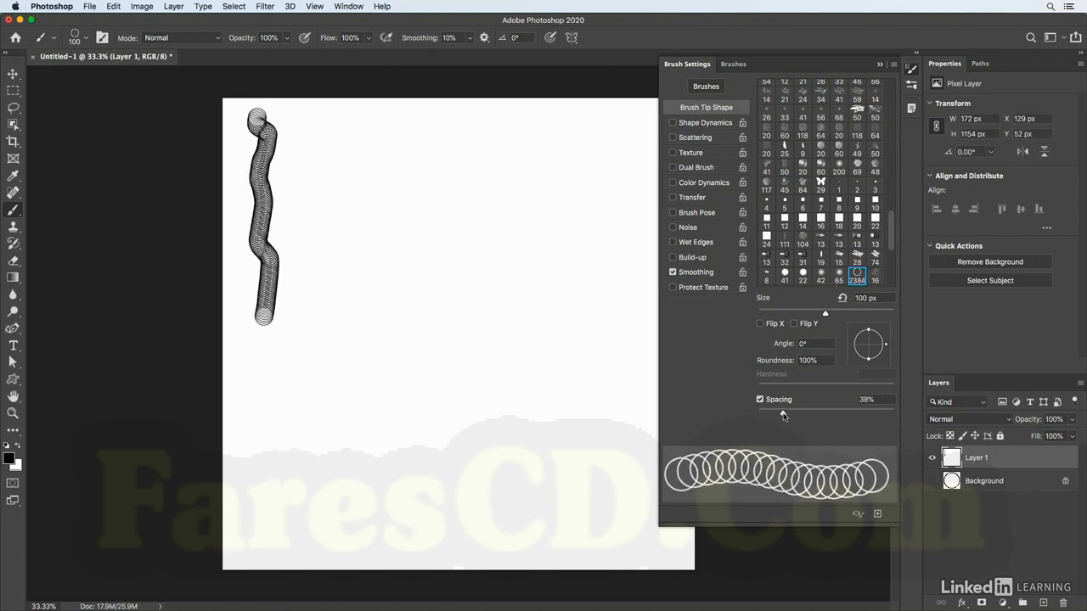
pyautogui.moveTo(325, 121)
pyautogui.mouseDown()
pyautogui.moveTo(324, 224)
pyautogui.moveTo(342, 254)
pyautogui.moveTo(326, 342)
pyautogui.mouseUp()
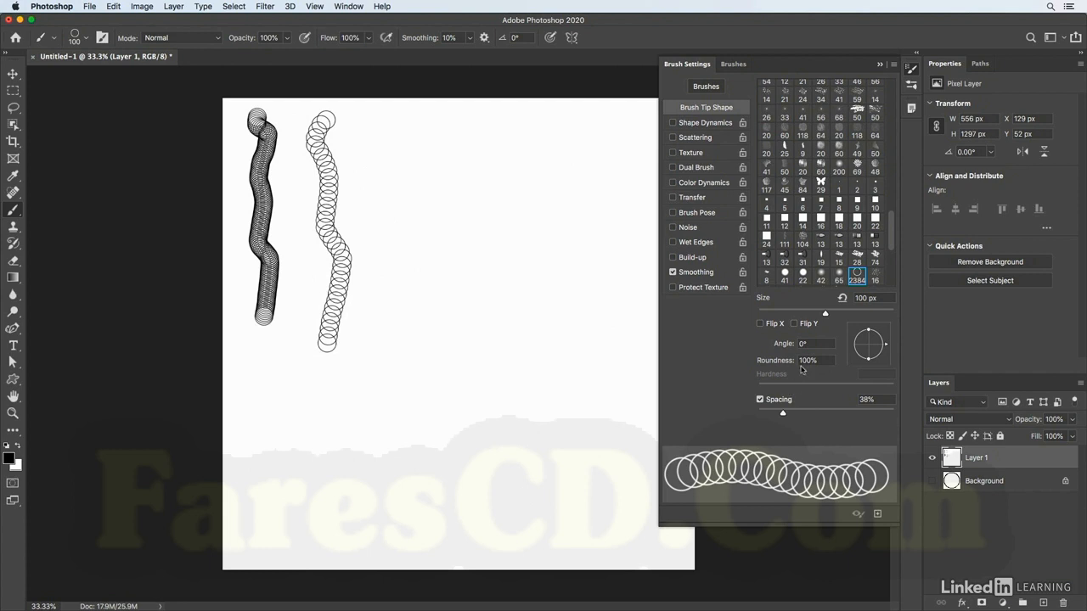
# - Set the brush tip to 28% spacing, 62° angle and 50% roundness, and paint a third wavy vertical stroke
pyautogui.moveTo(783, 414); pyautogui.dragTo(775, 415)
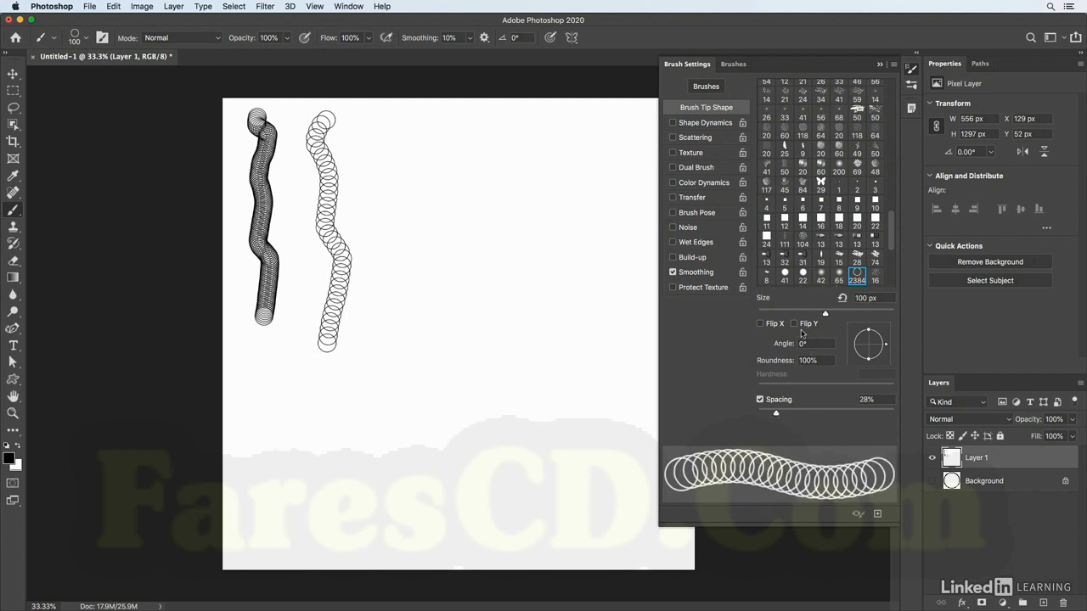
pyautogui.moveTo(887, 348); pyautogui.dragTo(876, 329)
pyautogui.click(812, 361)
pyautogui.write('50')
pyautogui.press('Return')
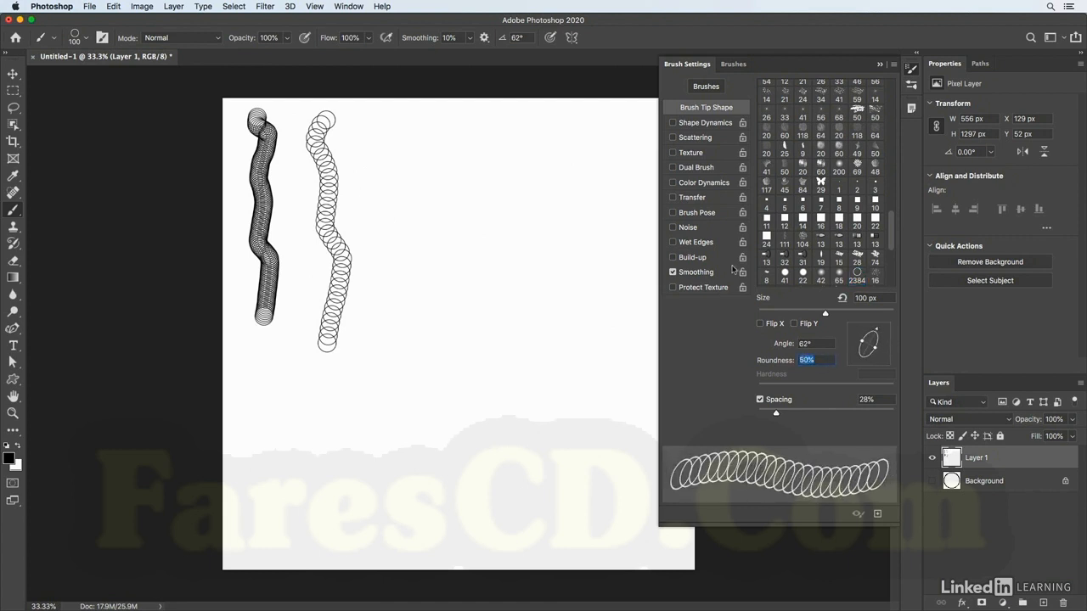
pyautogui.moveTo(370, 119)
pyautogui.mouseDown()
pyautogui.moveTo(404, 149)
pyautogui.moveTo(377, 213)
pyautogui.moveTo(428, 298)
pyautogui.moveTo(397, 347)
pyautogui.mouseUp()
# - Set the brush roundness to 100% and Size Jitter to 28% in Shape Dynamics, and paint a fourth wavy vertical stroke
pyautogui.click(811, 361)
pyautogui.write('100')
pyautogui.press('Tab')
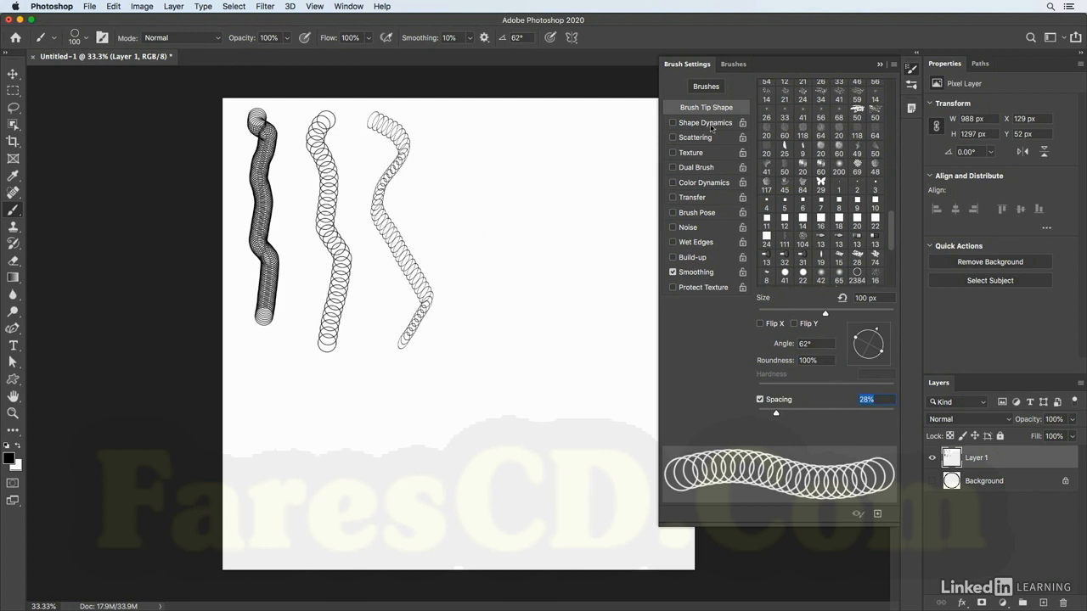
pyautogui.click(709, 127)
pyautogui.moveTo(759, 96); pyautogui.dragTo(797, 98)
pyautogui.moveTo(459, 116)
pyautogui.mouseDown()
pyautogui.moveTo(446, 158)
pyautogui.moveTo(488, 203)
pyautogui.moveTo(470, 248)
pyautogui.moveTo(476, 323)
pyautogui.mouseUp()
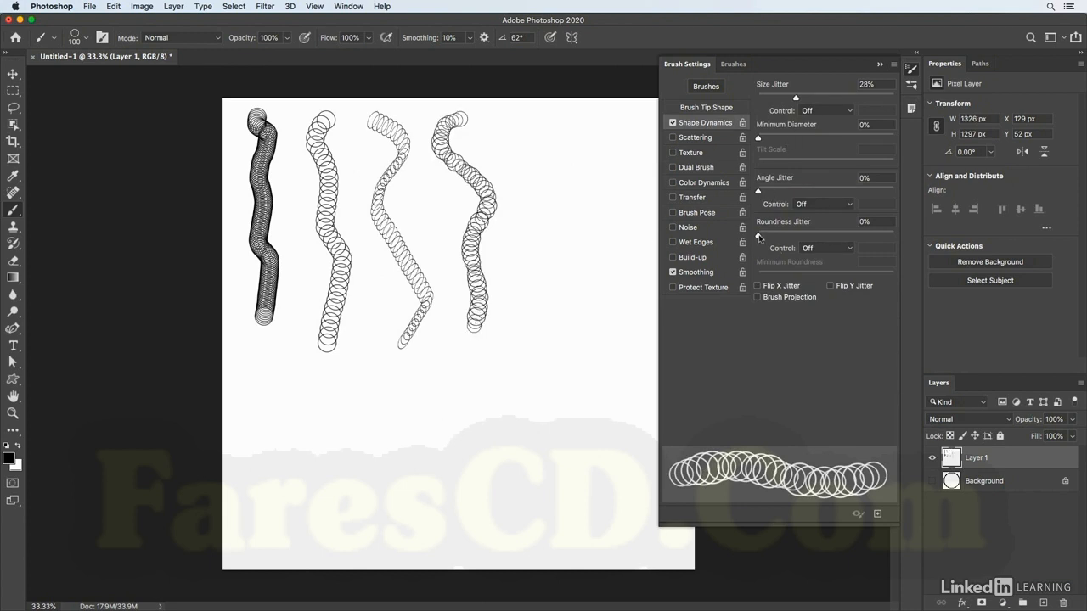
# - Enable Scattering with Scatter at 113%, paint a fifth wavy vertical stroke, and try a Count of 2 before returning it to 1
pyautogui.click(683, 139)
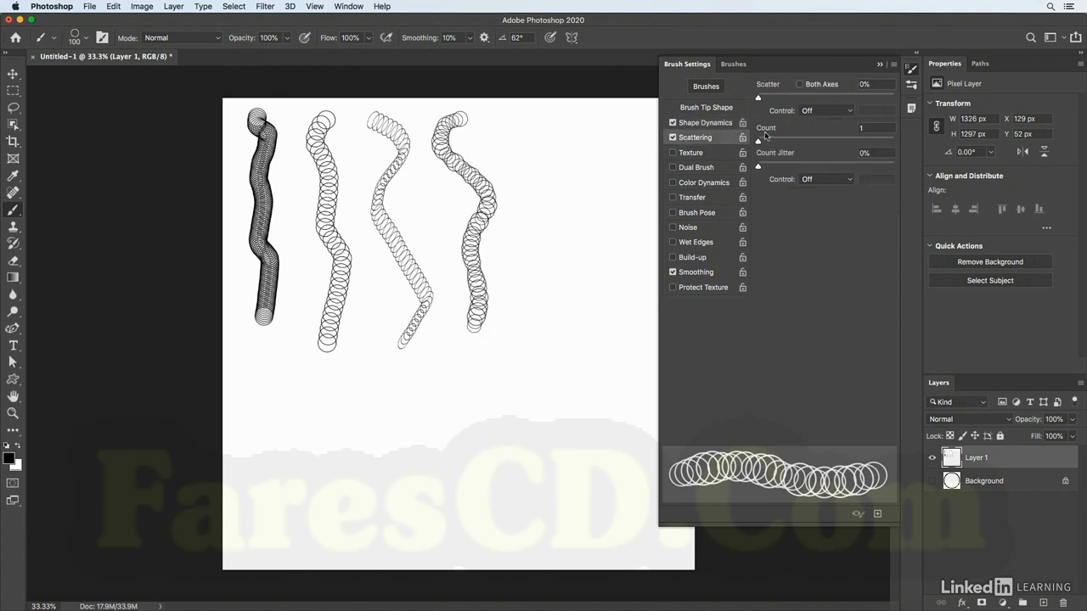
pyautogui.moveTo(788, 93); pyautogui.dragTo(773, 97)
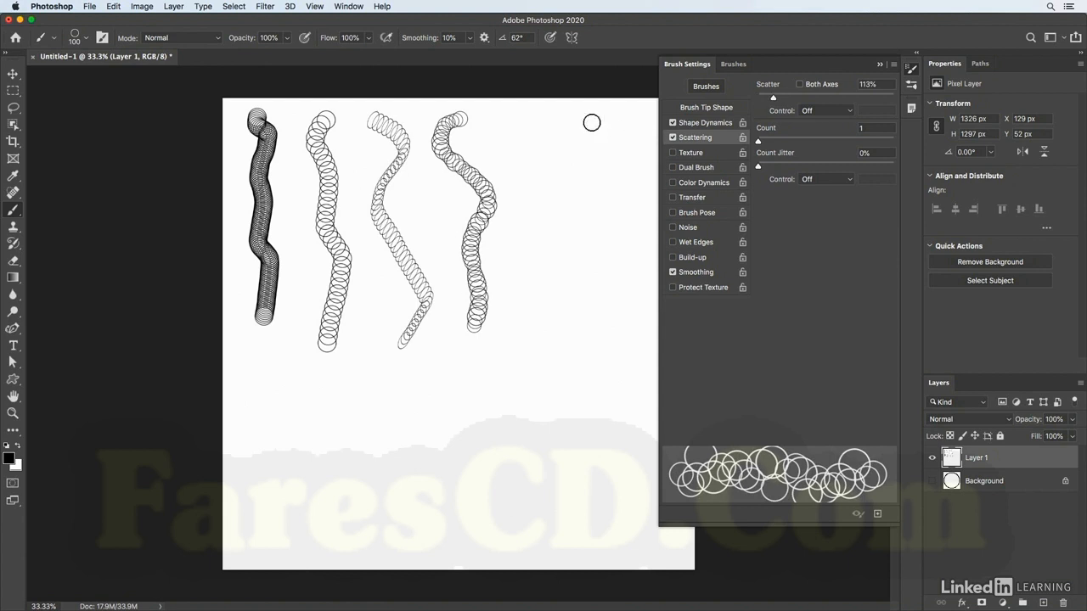
pyautogui.moveTo(528, 124)
pyautogui.mouseDown()
pyautogui.moveTo(555, 113)
pyautogui.moveTo(535, 131)
pyautogui.moveTo(550, 165)
pyautogui.moveTo(530, 312)
pyautogui.mouseUp()
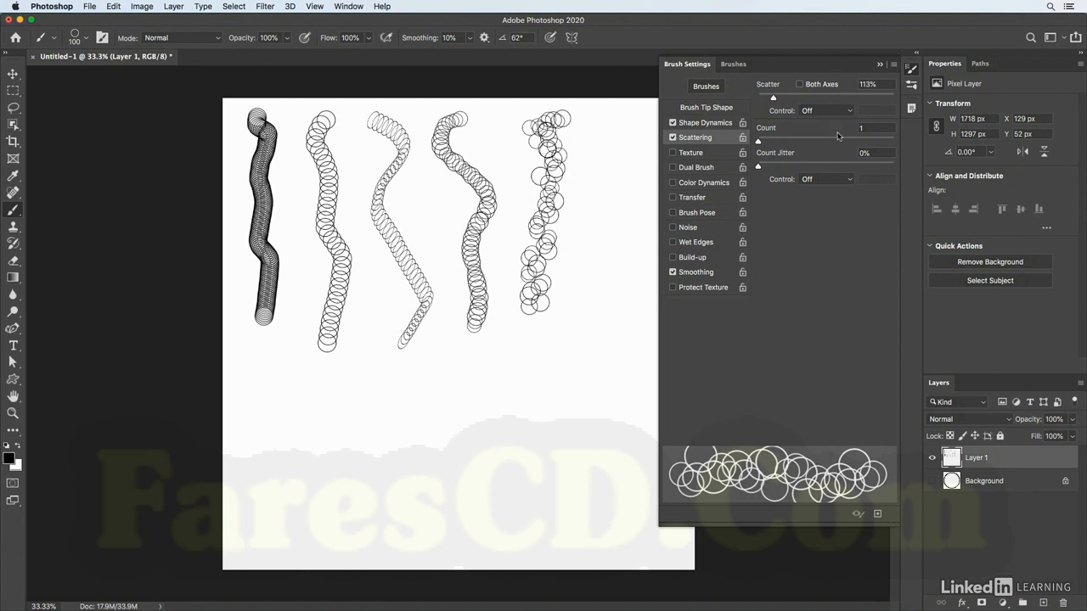
pyautogui.click(768, 143)
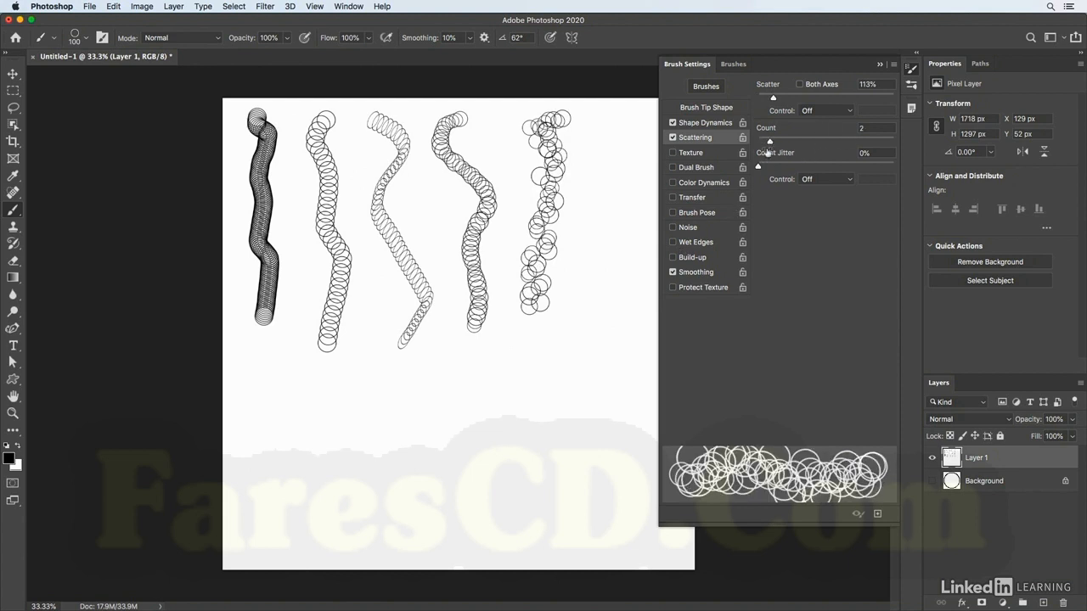
pyautogui.click(757, 142)
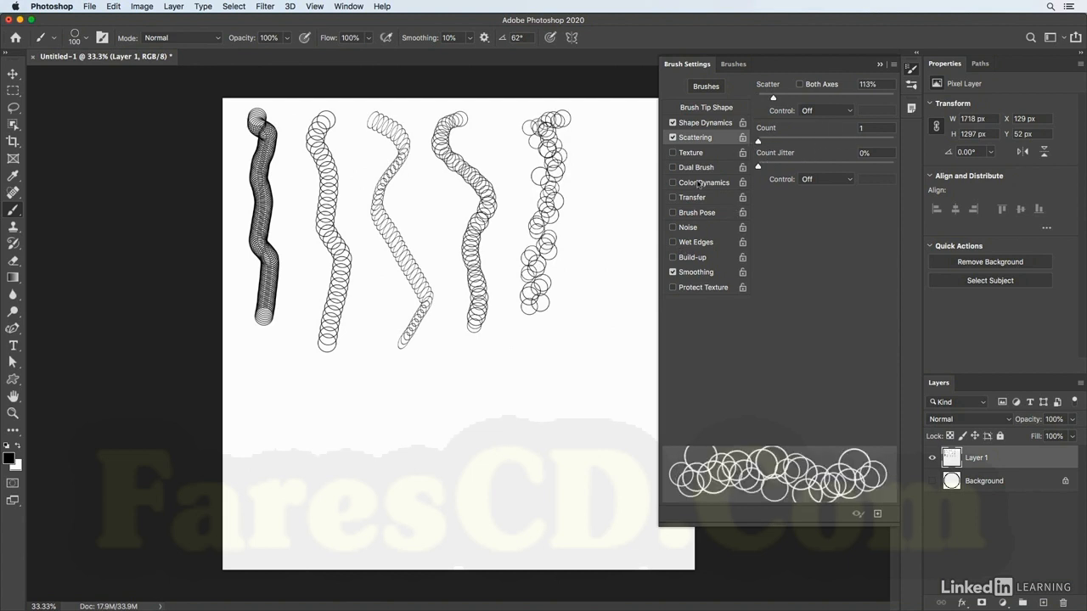
# - Enable Color Dynamics for the brush with Brightness Jitter at 70% and Saturation Jitter at 39%
pyautogui.click(691, 185)
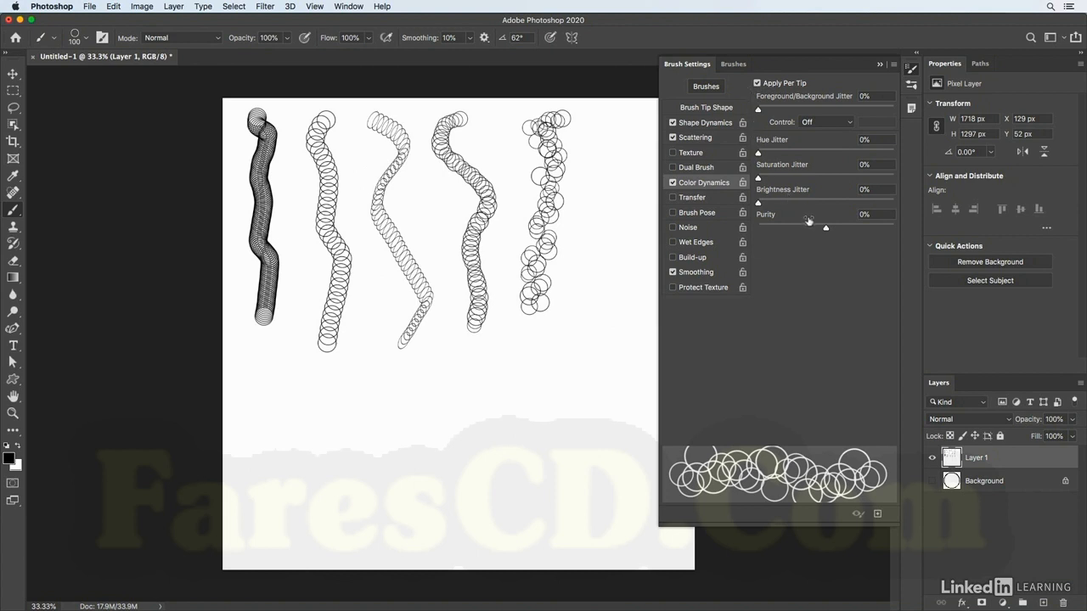
pyautogui.moveTo(758, 203); pyautogui.dragTo(854, 214)
pyautogui.moveTo(759, 179); pyautogui.dragTo(810, 181)
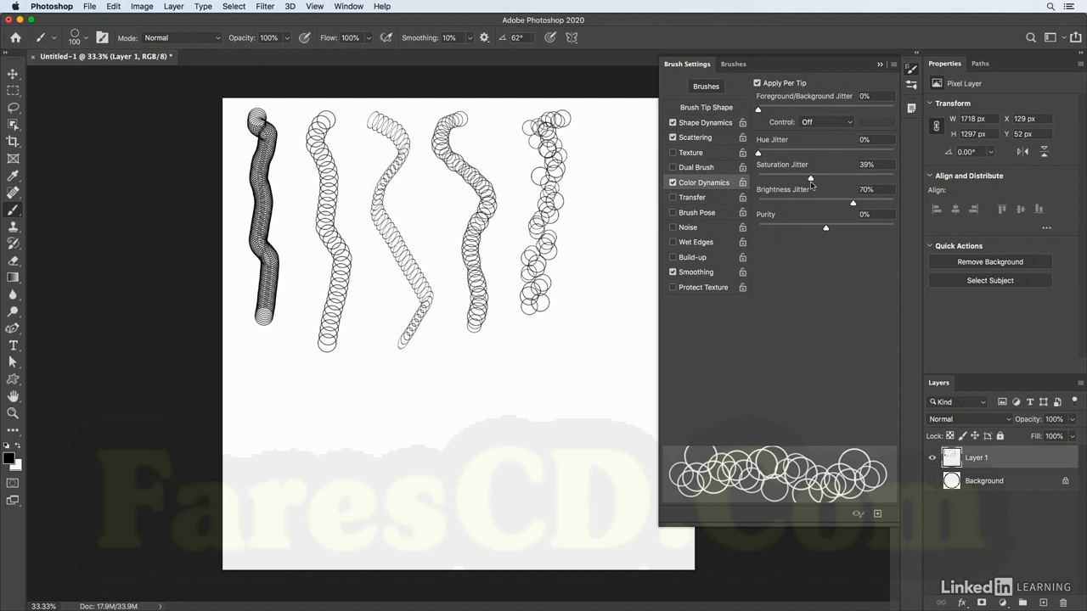
# - Set the foreground color to the muted blue 697895 and paint a sixth wavy vertical stroke beside the others
pyautogui.click(8, 459)
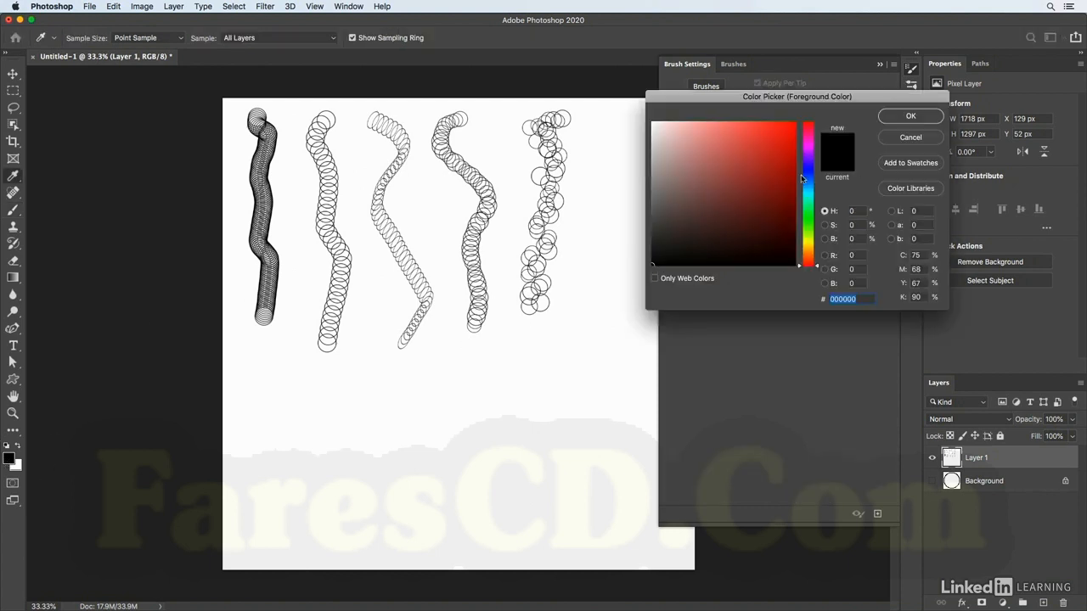
pyautogui.click(803, 178)
pyautogui.moveTo(772, 189); pyautogui.dragTo(704, 205)
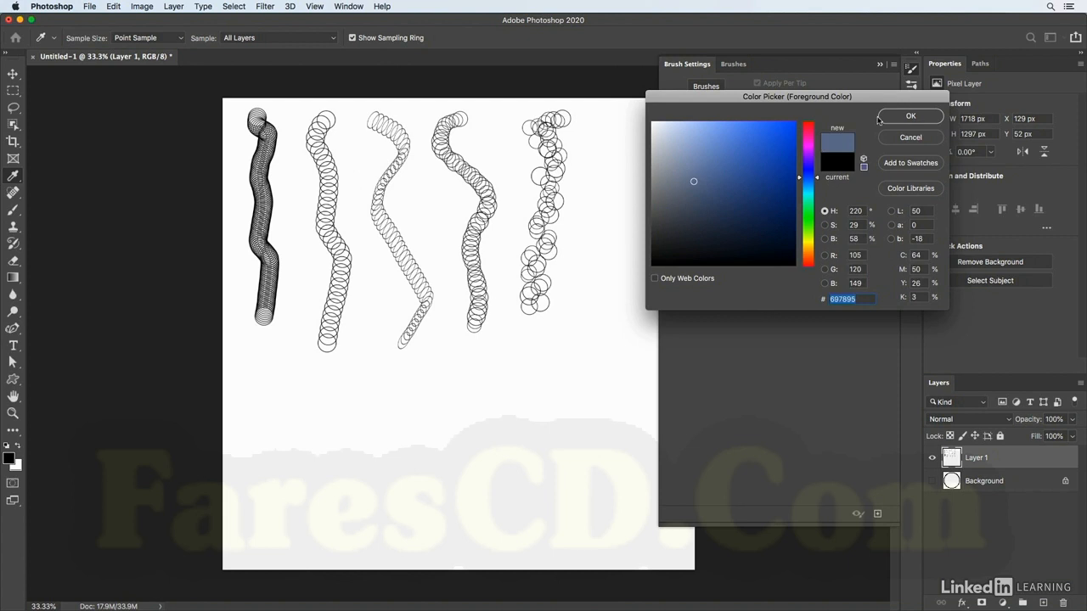
pyautogui.click(910, 116)
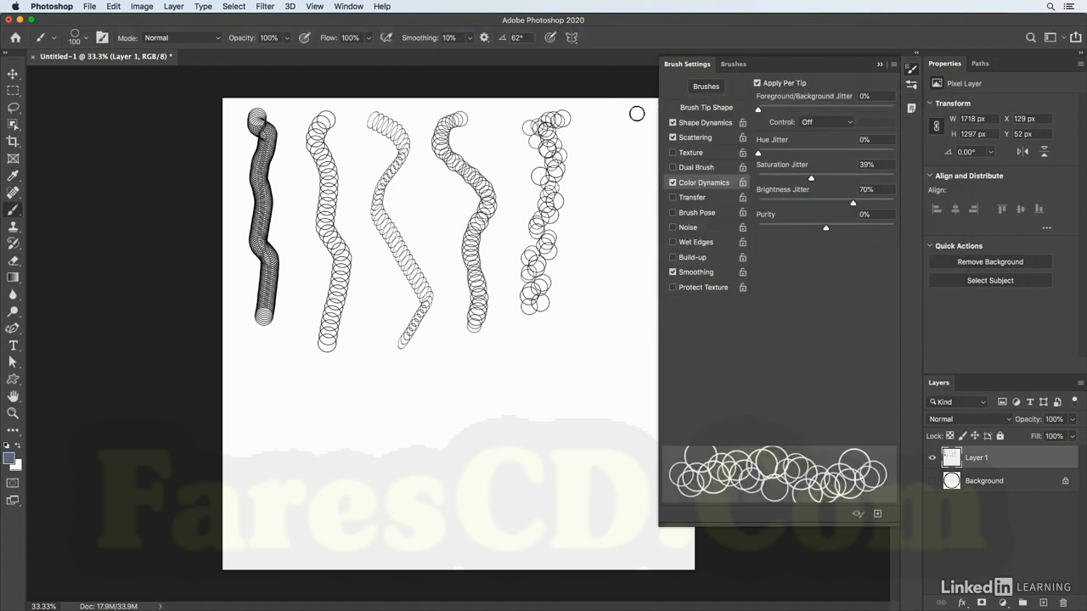
pyautogui.moveTo(621, 114); pyautogui.dragTo(605, 316)
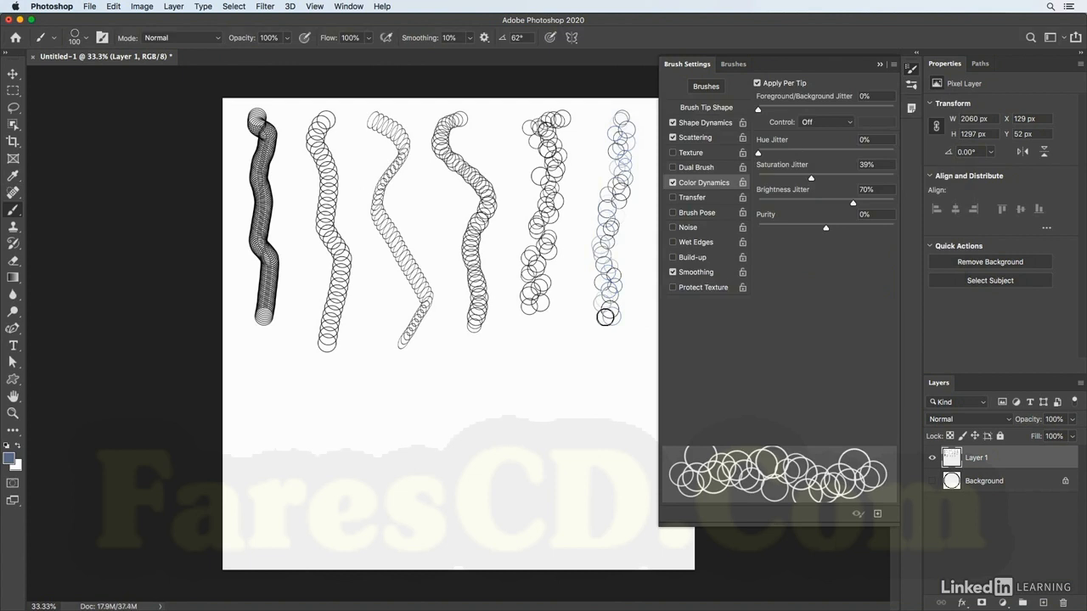
# - Turn off Apply Per Tip and paint several separate scattered strokes across the canvas below the vertical ones
pyautogui.click(756, 83)
pyautogui.moveTo(255, 395)
pyautogui.mouseDown()
pyautogui.moveTo(317, 405)
pyautogui.moveTo(430, 397)
pyautogui.mouseUp()
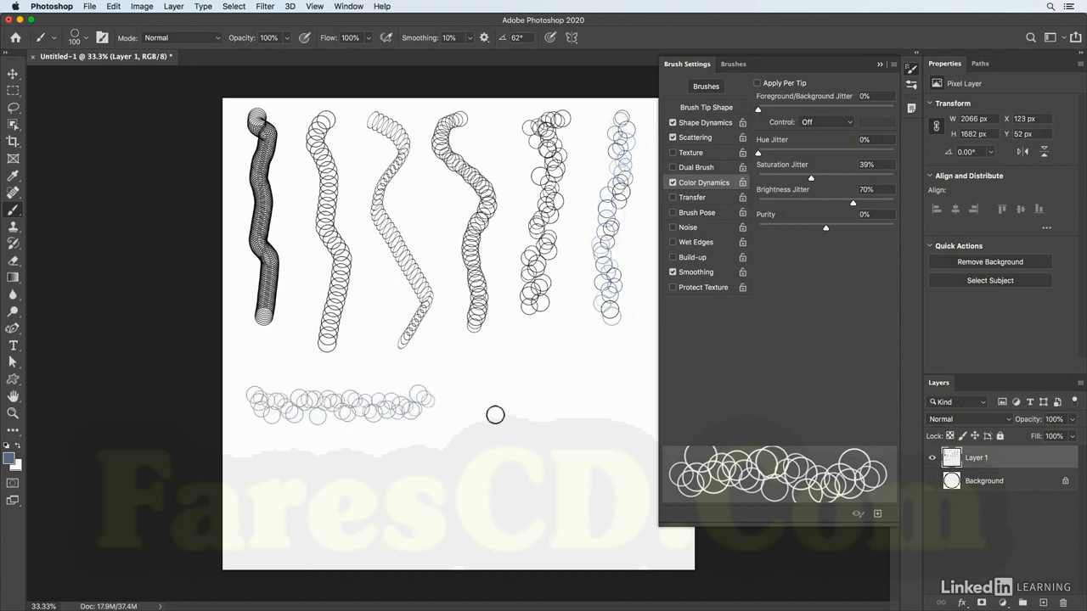
pyautogui.moveTo(436, 403); pyautogui.dragTo(533, 403)
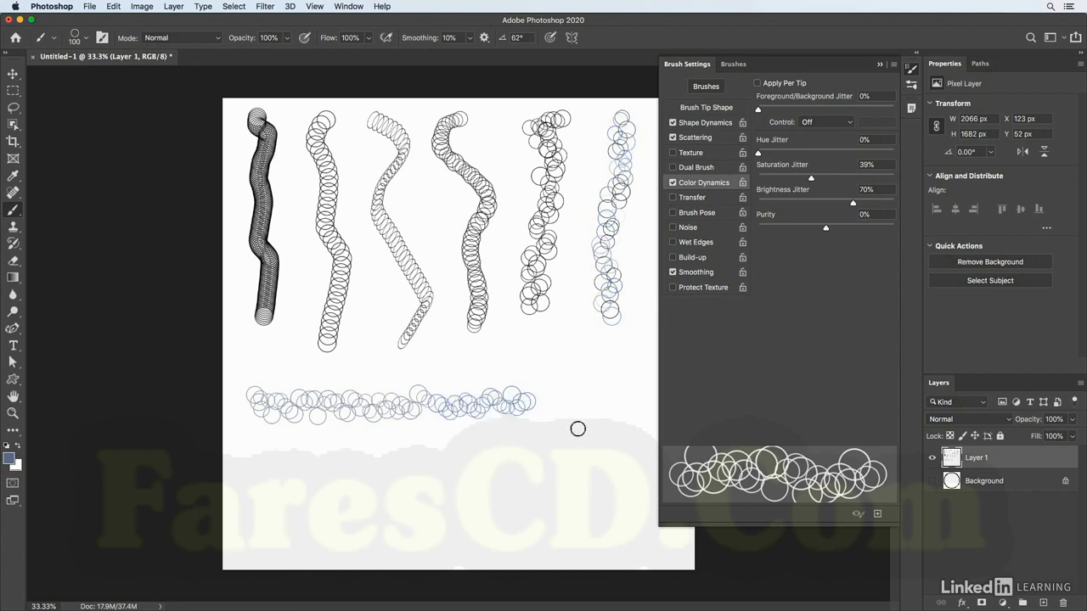
pyautogui.moveTo(506, 371)
pyautogui.mouseDown()
pyautogui.moveTo(432, 385)
pyautogui.moveTo(261, 383)
pyautogui.moveTo(245, 401)
pyautogui.moveTo(245, 438)
pyautogui.moveTo(271, 448)
pyautogui.moveTo(346, 440)
pyautogui.mouseUp()
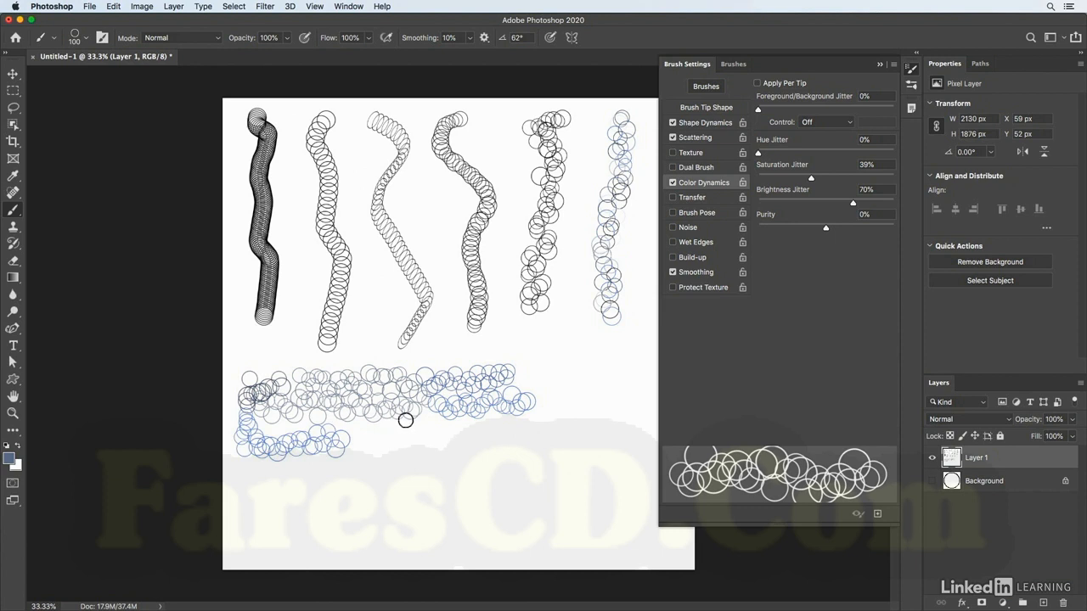
# - Save the current brush as a new preset named "circle frame scatter", capturing the brush size and excluding the tool settings
pyautogui.click(735, 68)
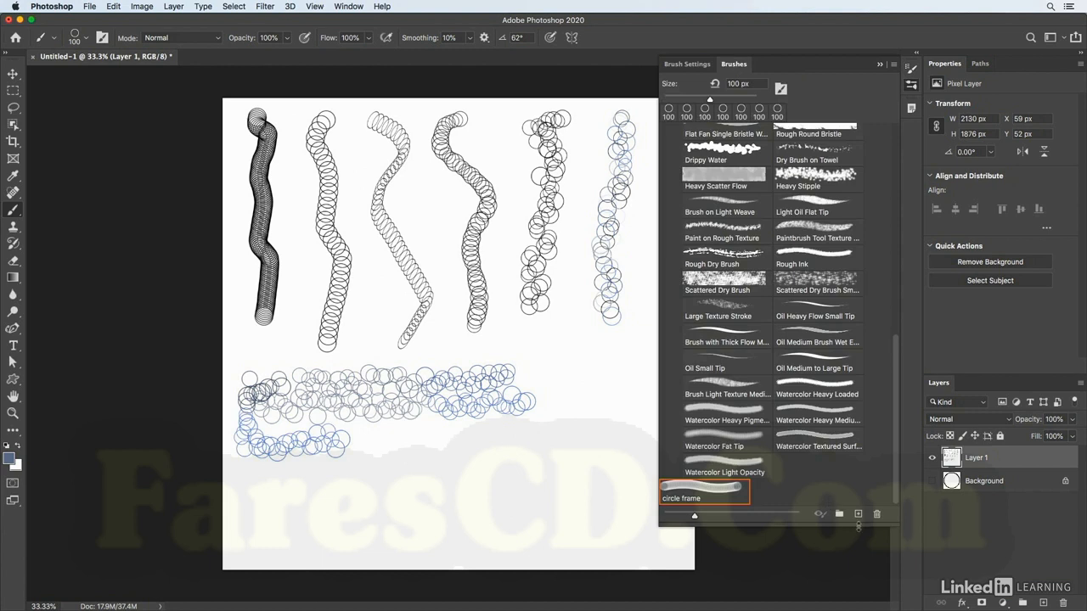
pyautogui.click(857, 513)
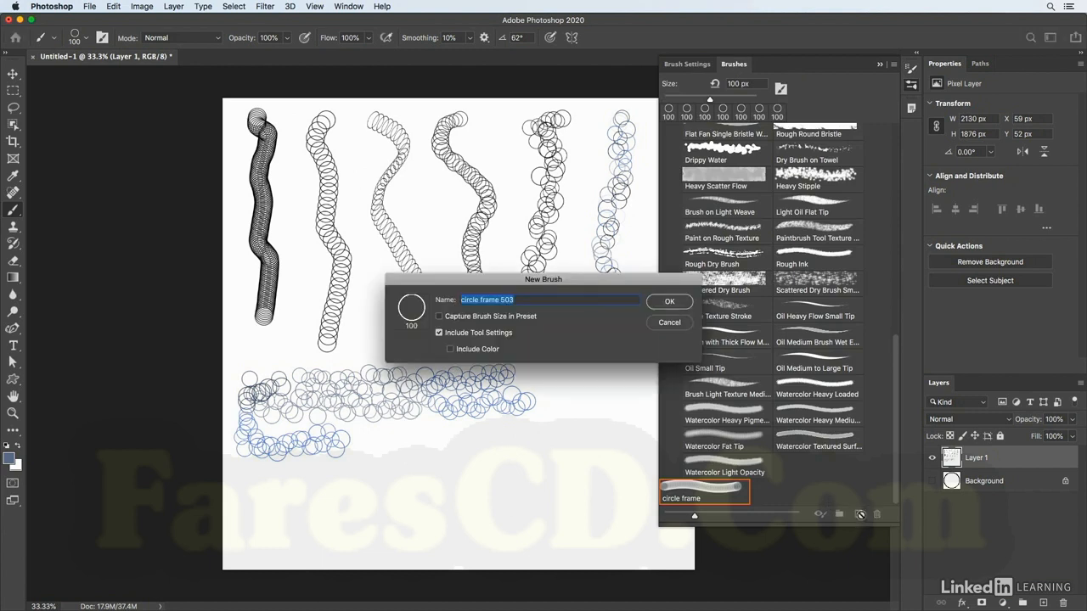
pyautogui.press('Right')
pyautogui.write('scatter')
pyautogui.click(461, 335)
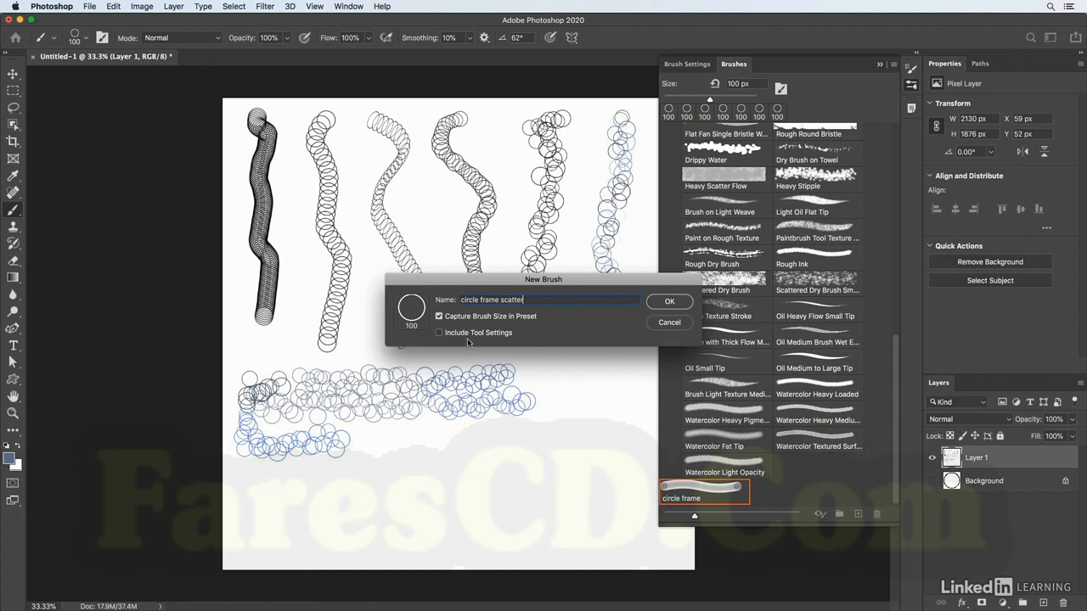
pyautogui.click(464, 333)
pyautogui.click(462, 333)
pyautogui.click(666, 302)
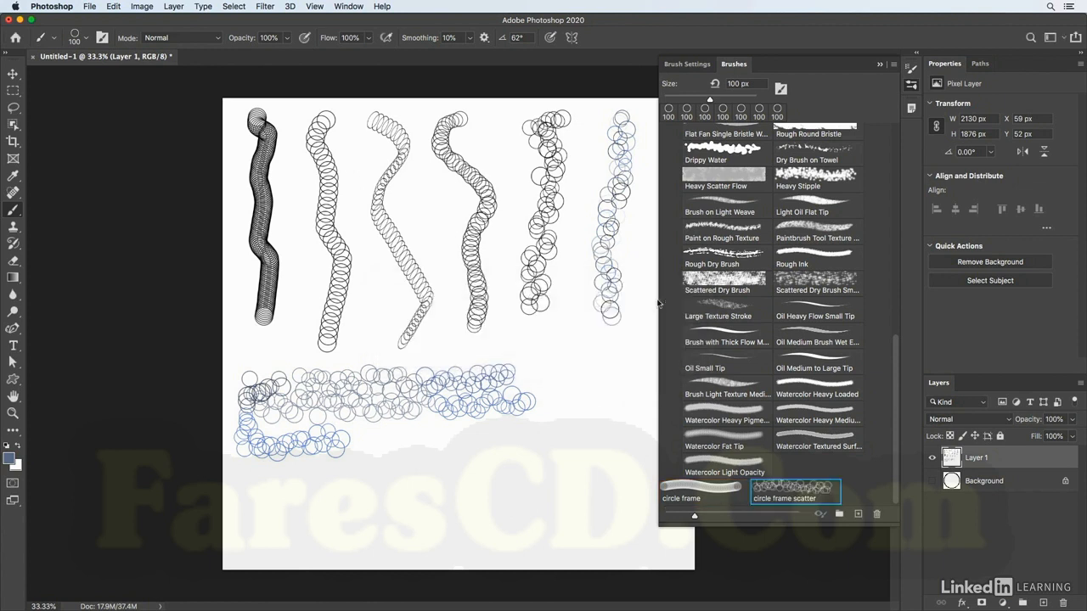